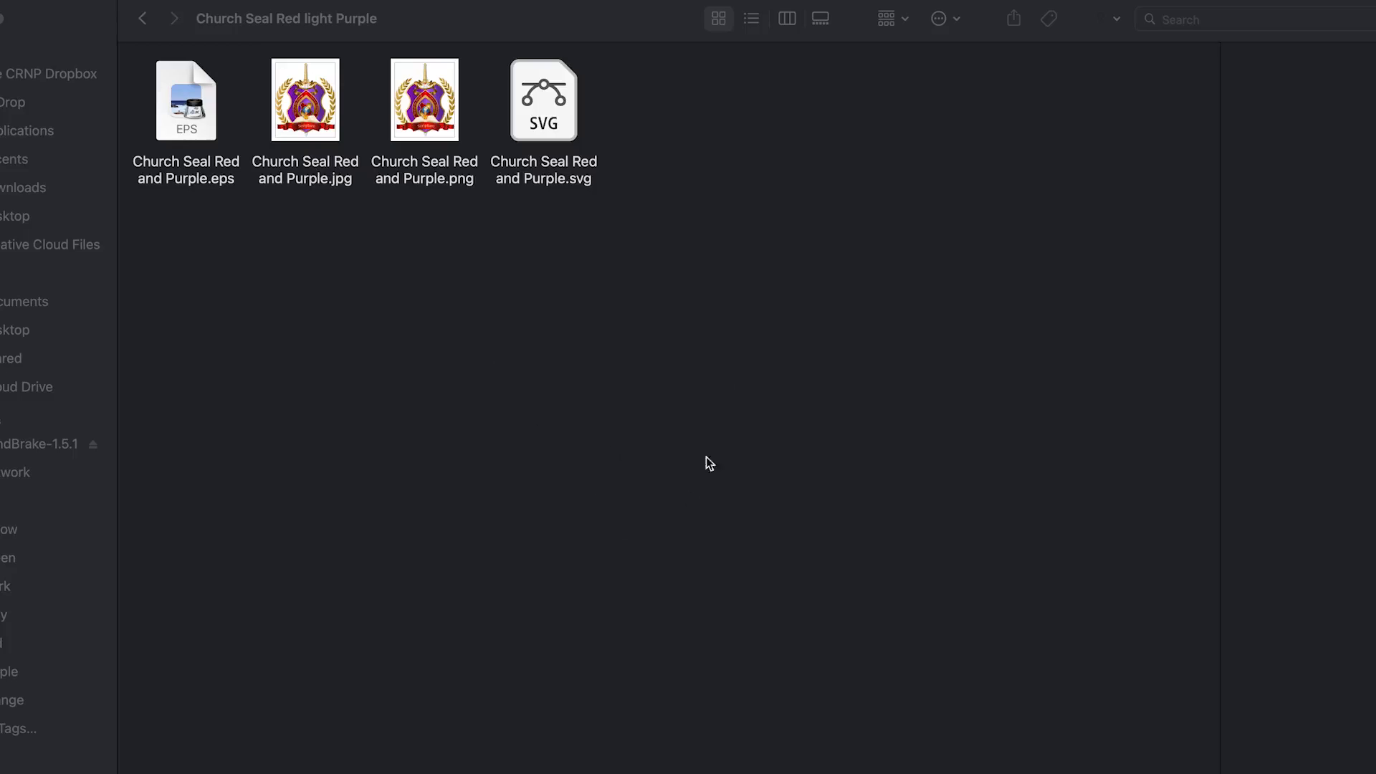
Open the file Church Seal Red and Purple.svg in Adobe Illustrator.
click(538, 124)
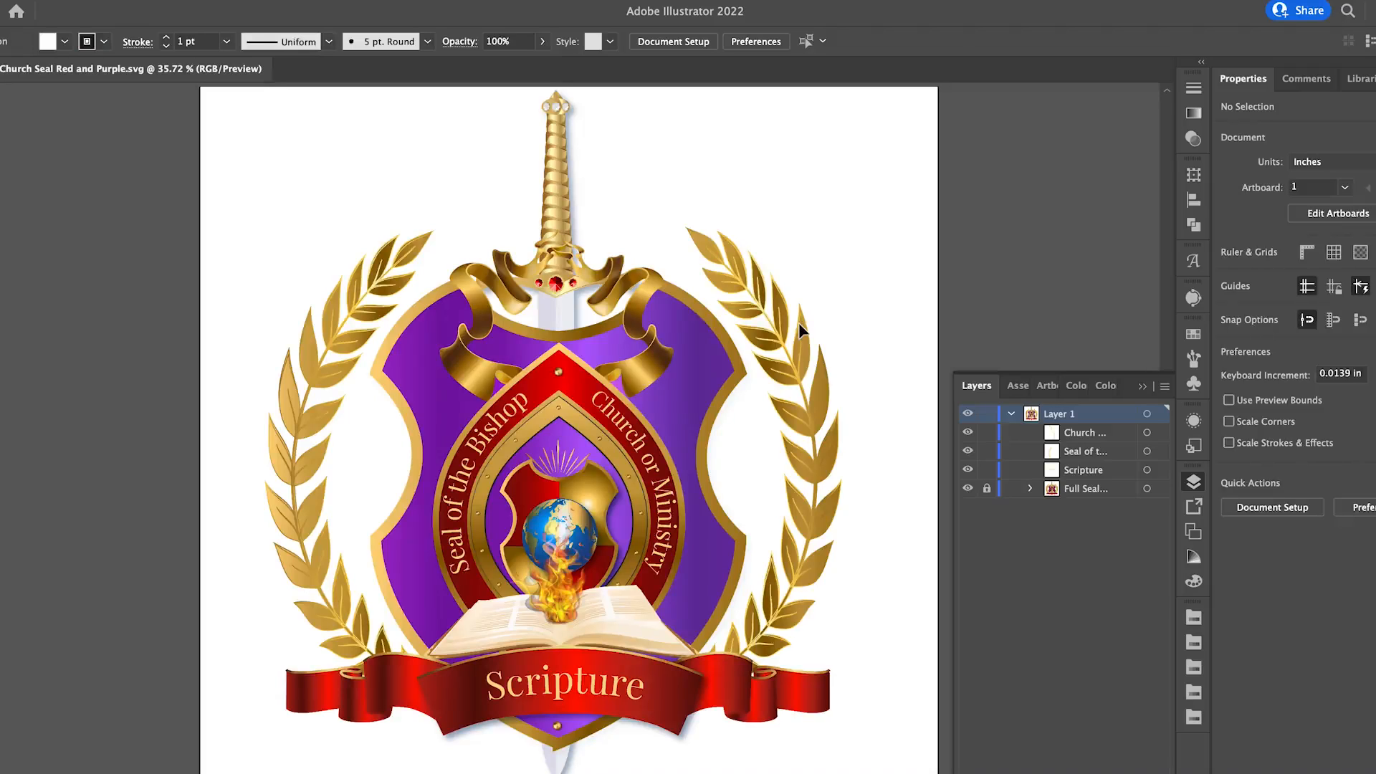
key(super+minus)
key(super+minus)
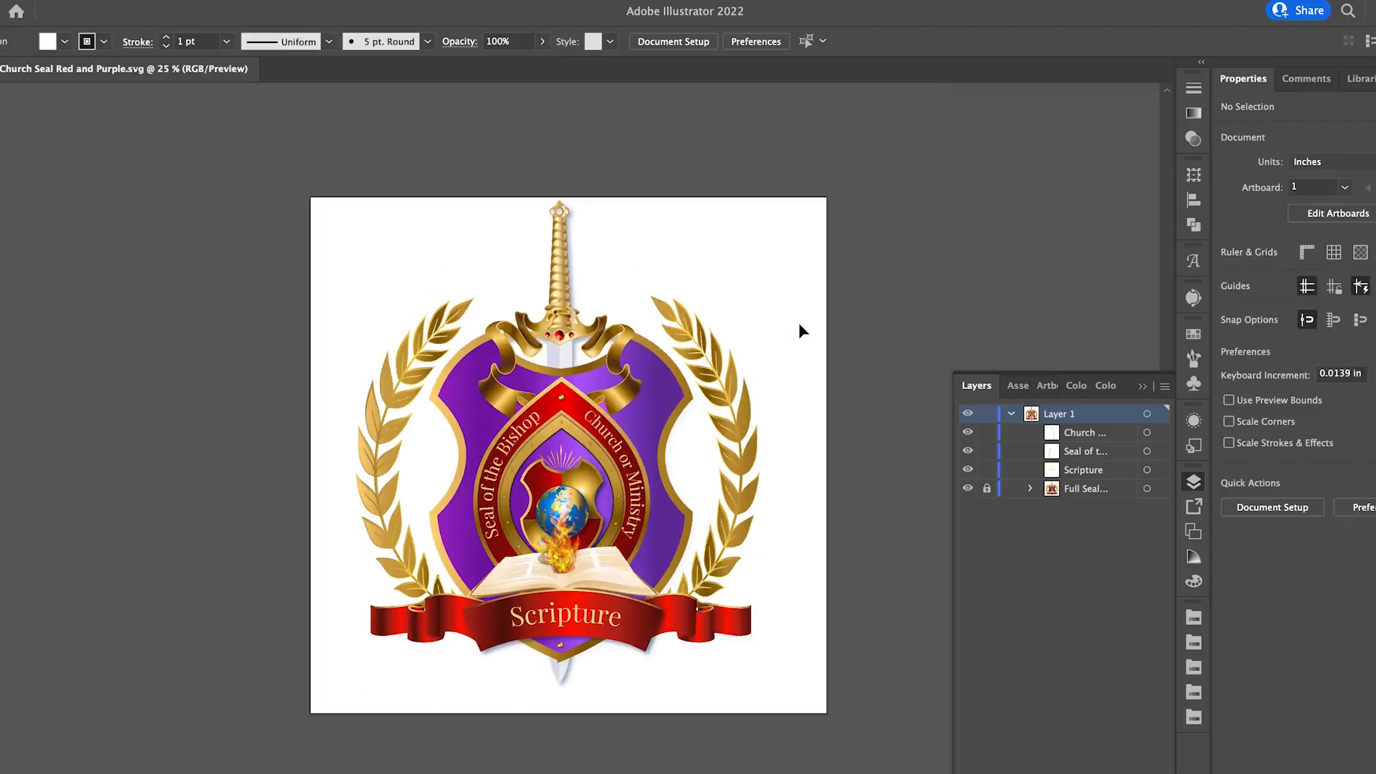
key(super+equal)
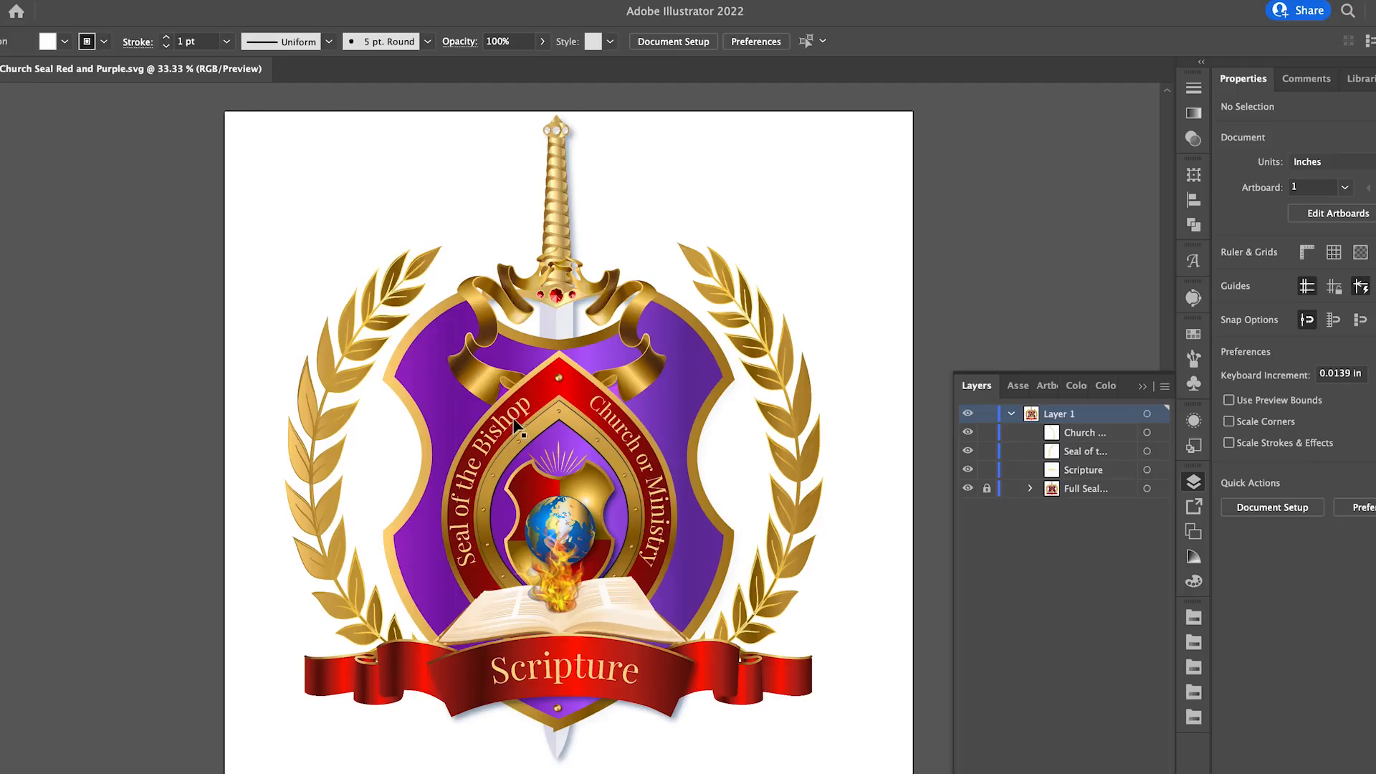
Select the "Church or Ministry" and "Scripture" text objects in turn, and highlight the whole curved "Seal of the Bishop" text.
click(601, 414)
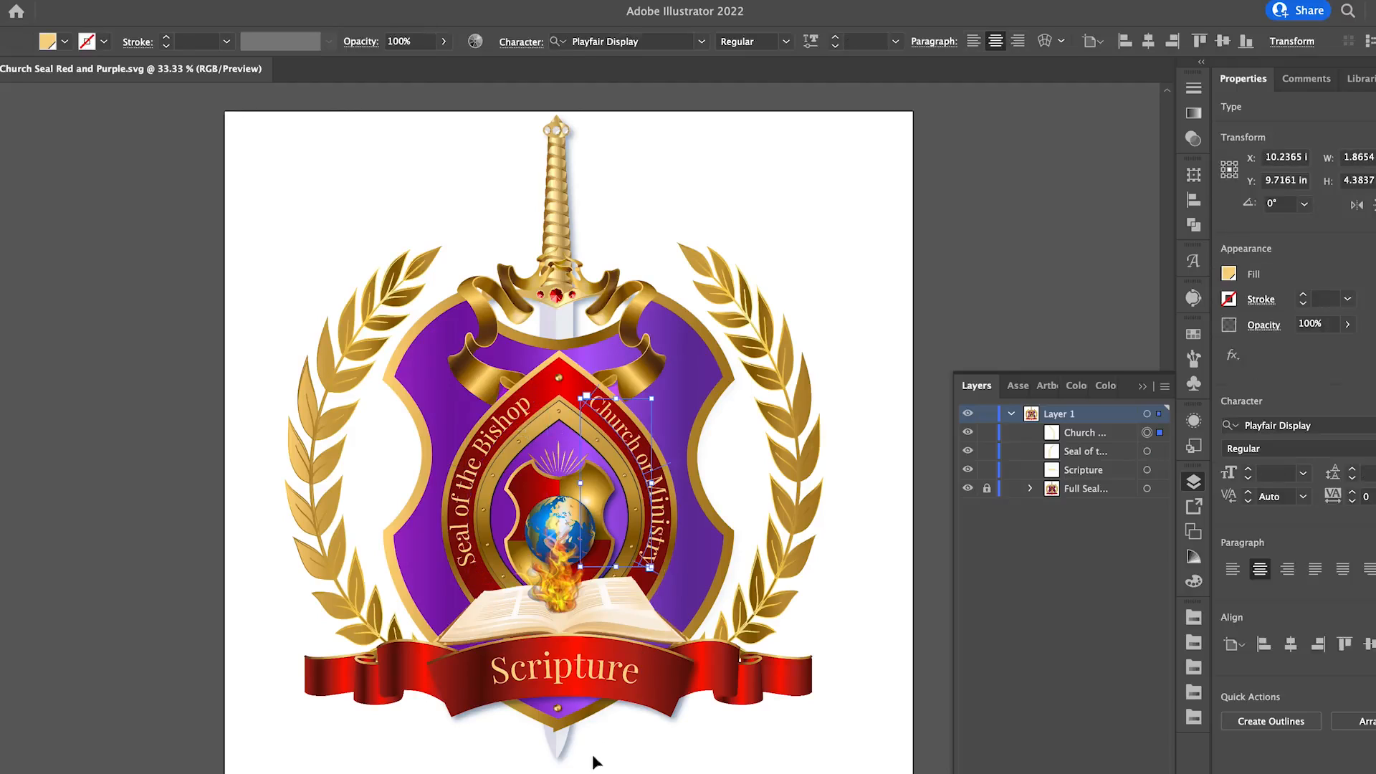
click(577, 689)
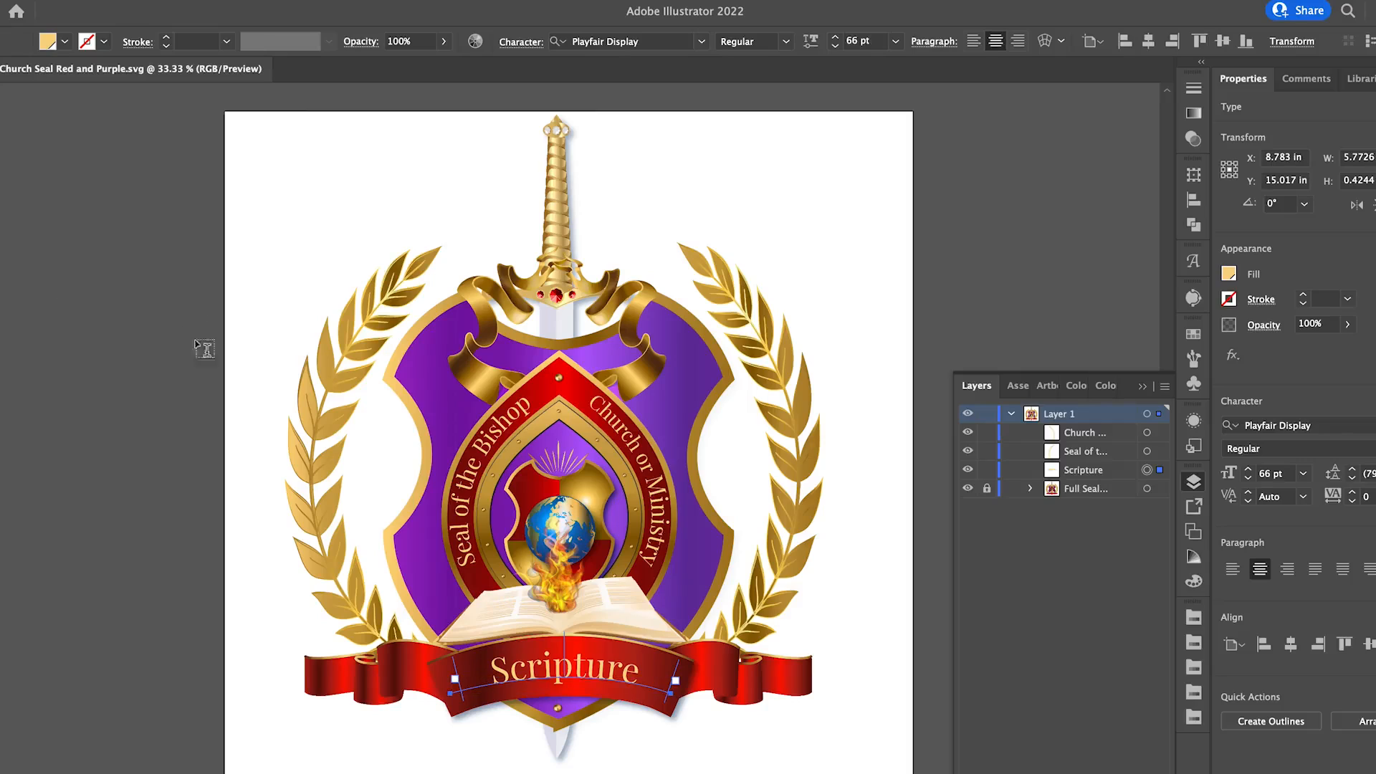
click(527, 405)
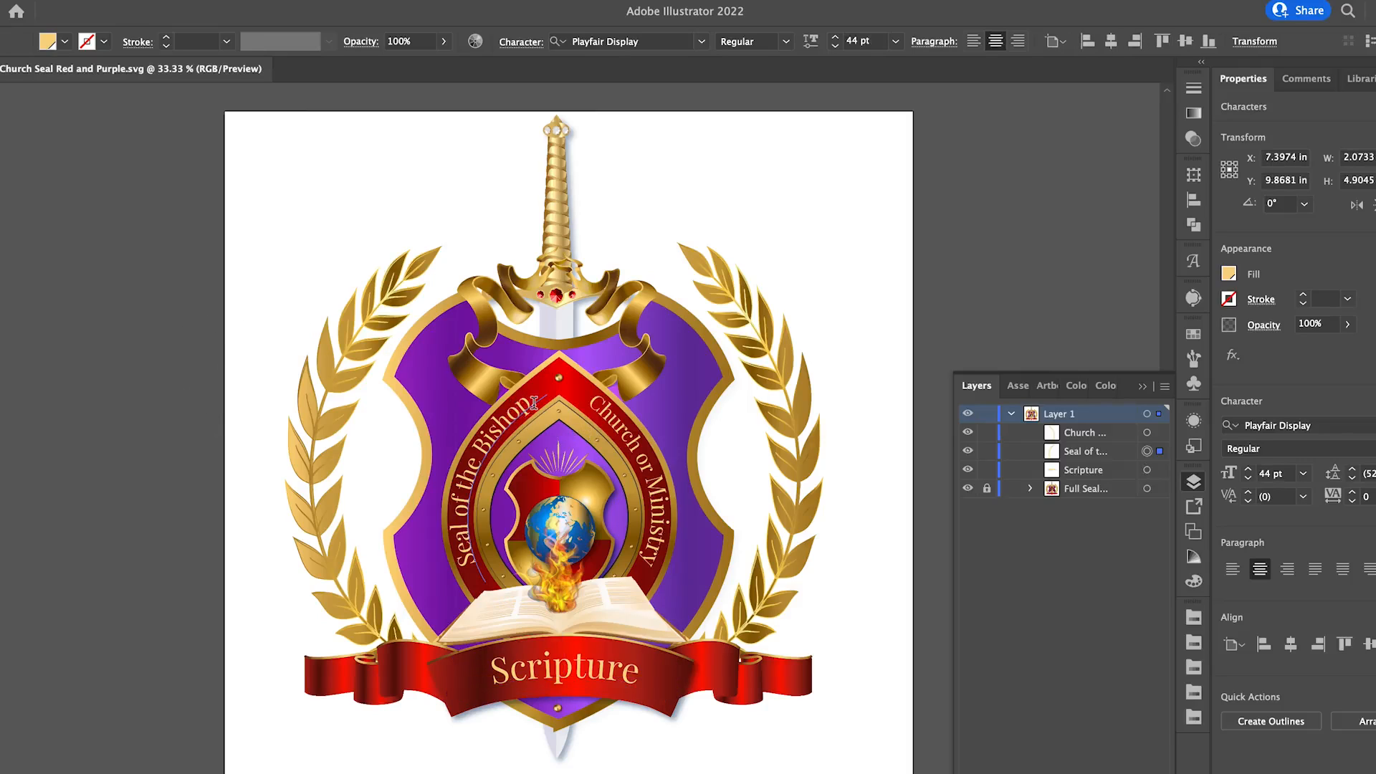
drag(534, 403, 474, 442)
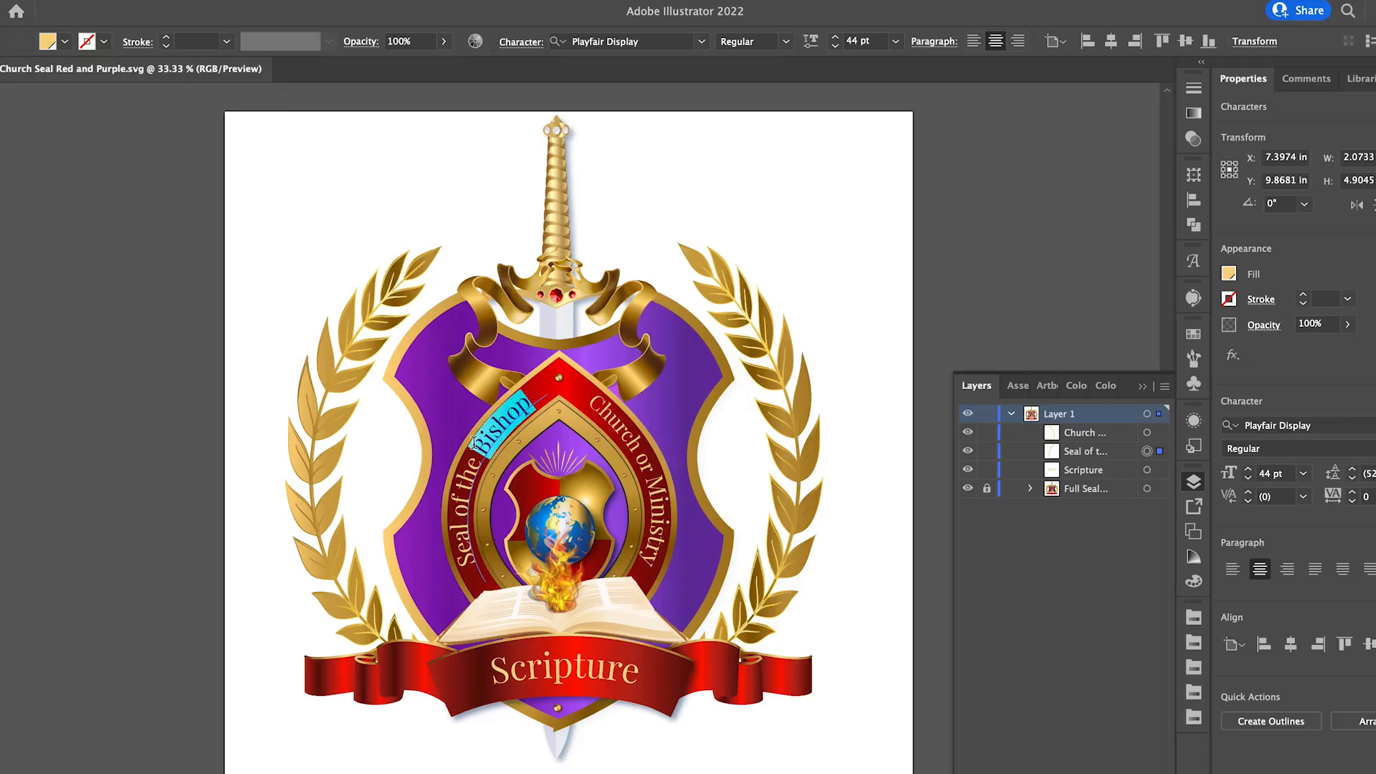
drag(445, 495, 467, 562)
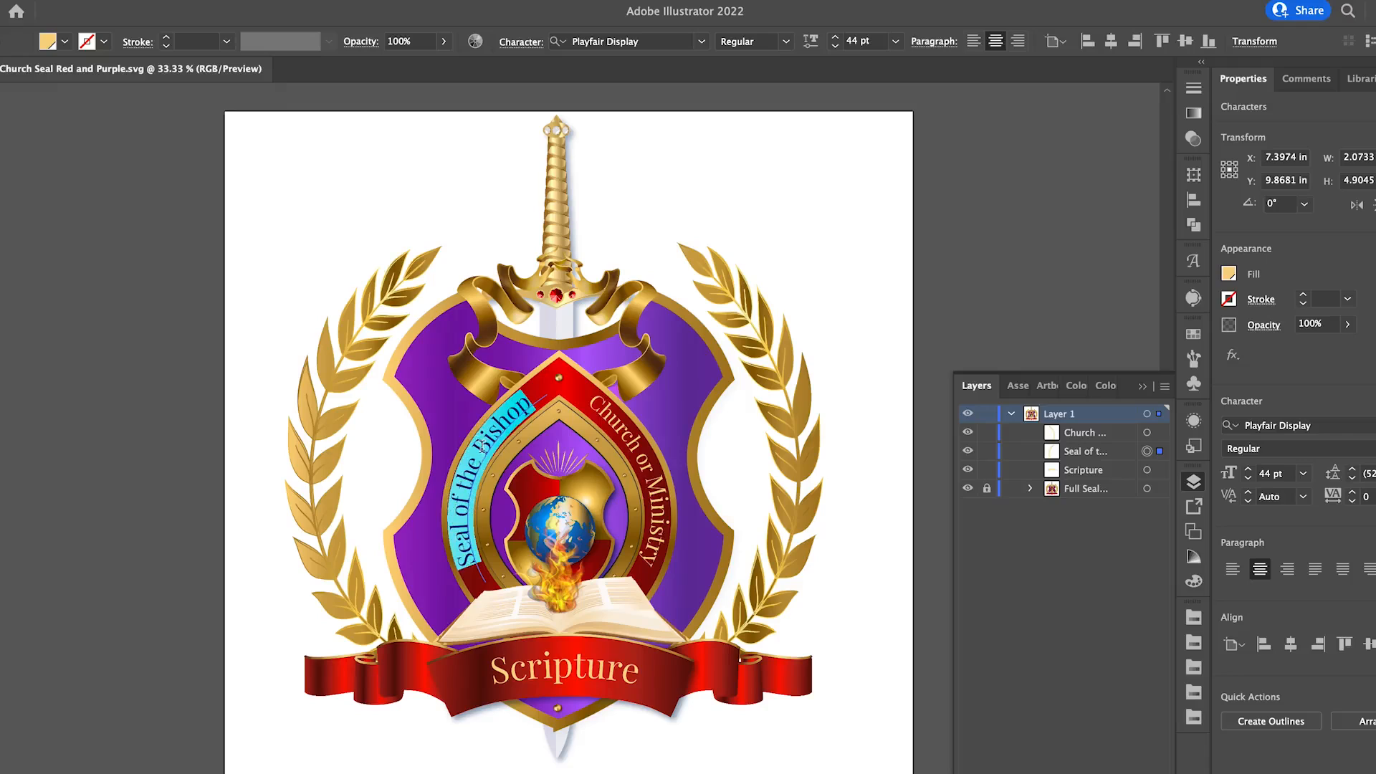
drag(475, 456, 460, 543)
click(412, 2)
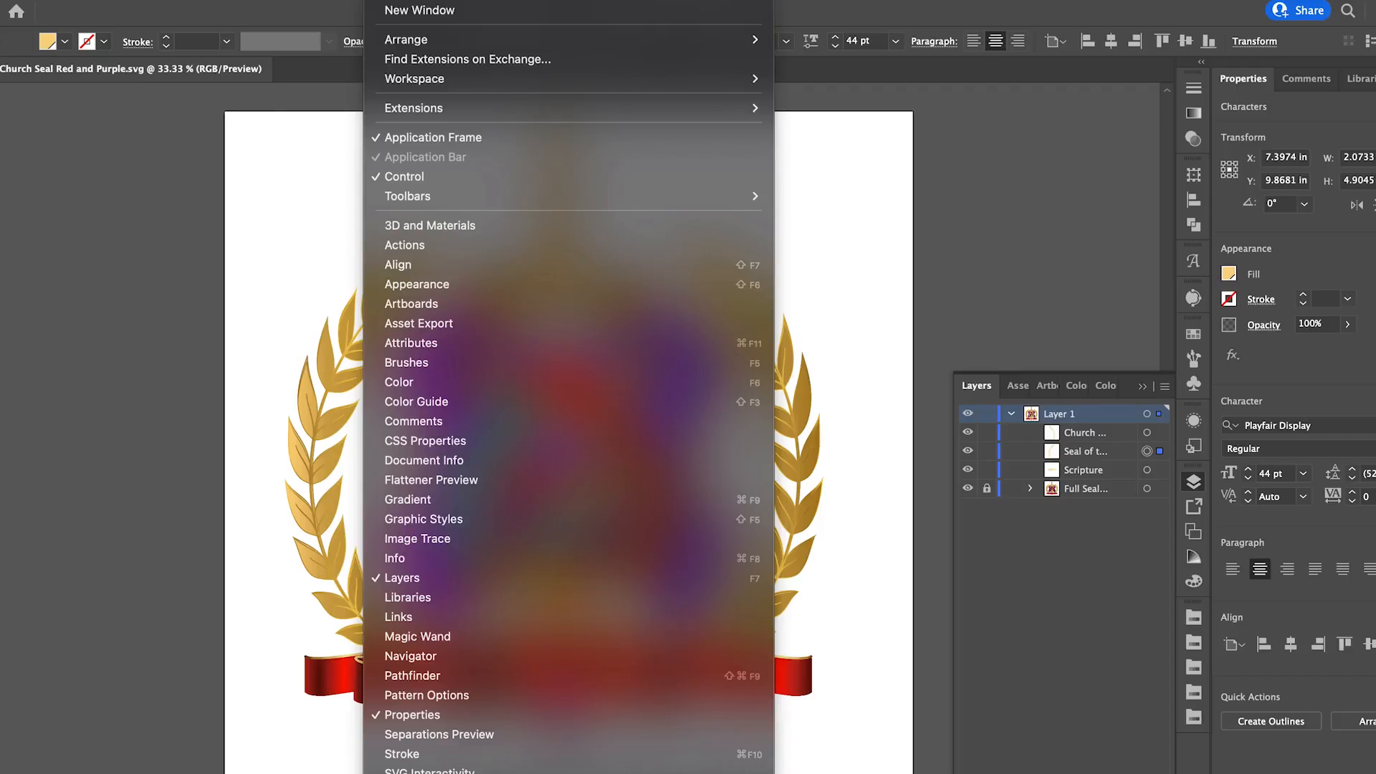
mouse_move(457, 74)
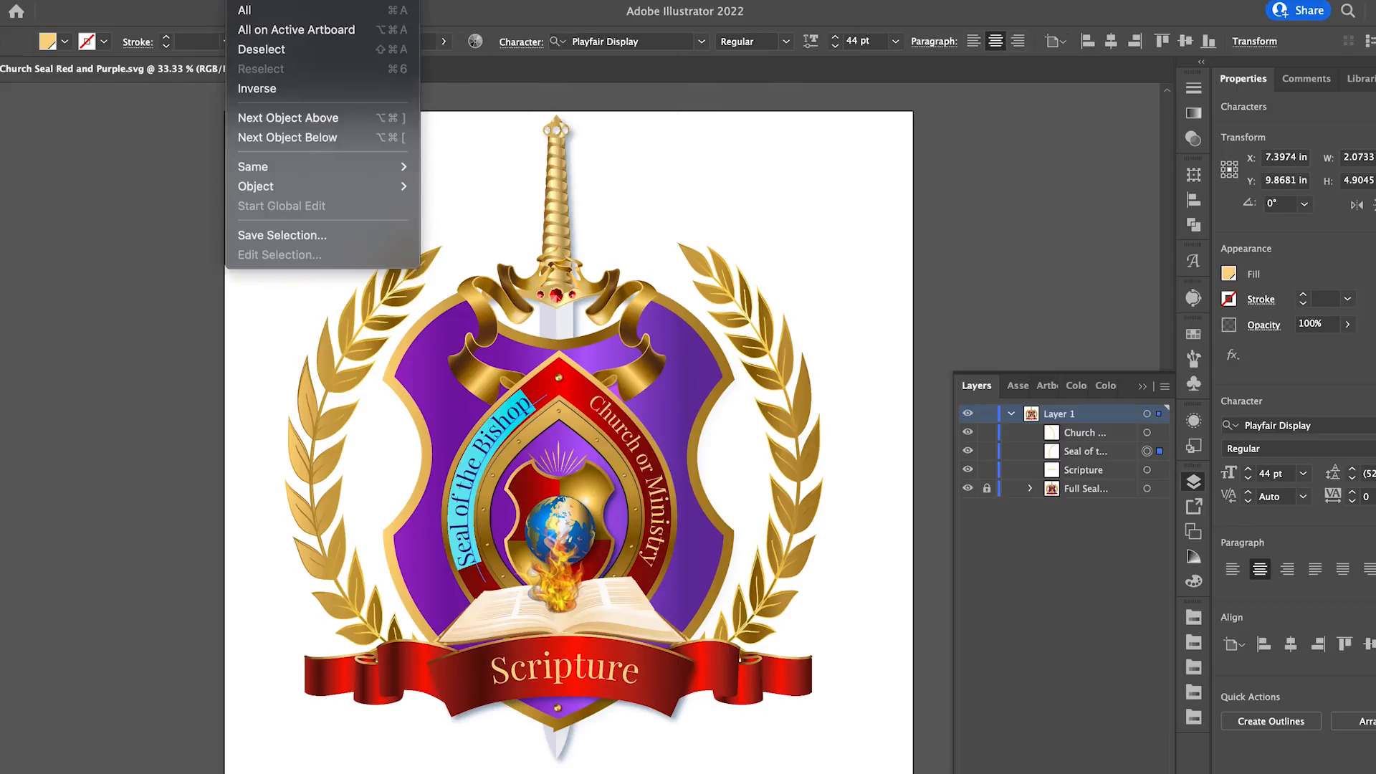
click(52, 145)
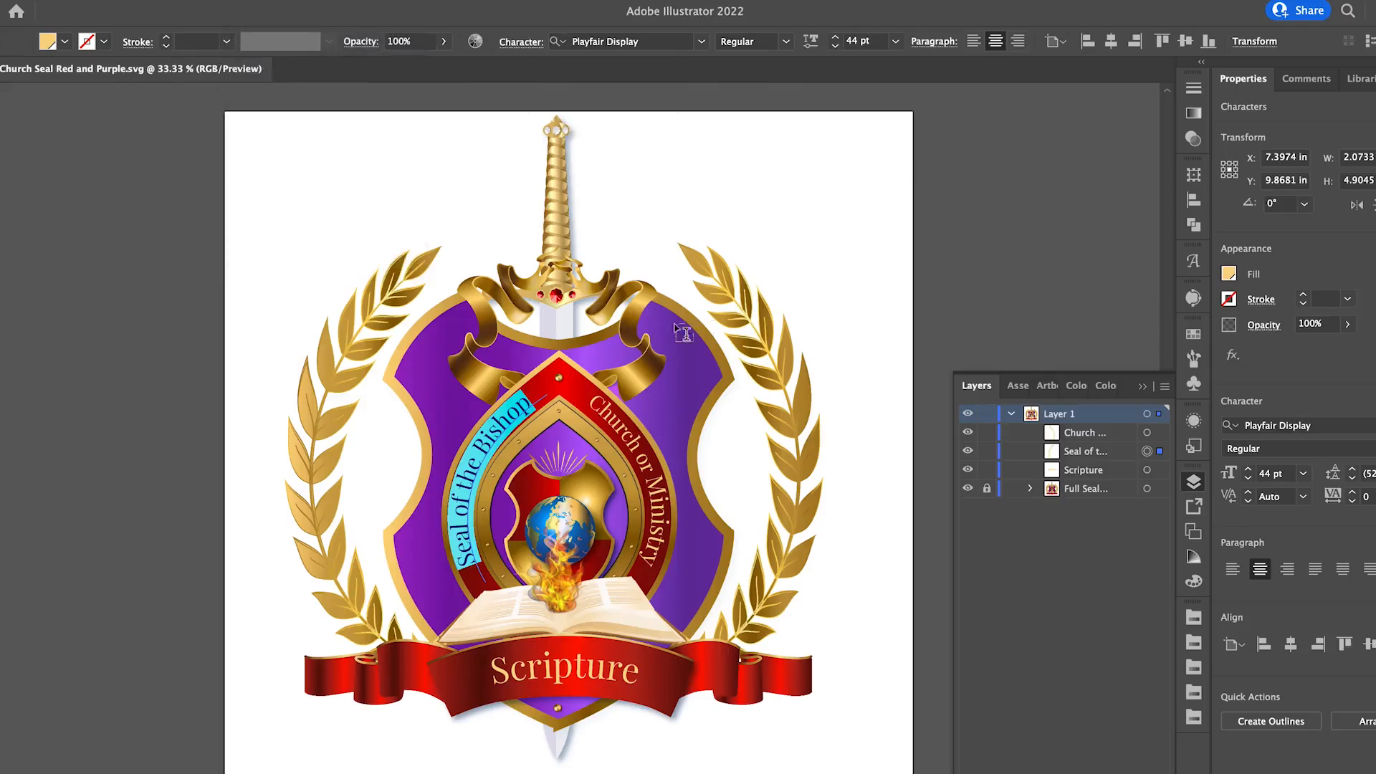
Reduce the font size of the highlighted "Seal of the Bishop" text to 37 pt.
click(835, 47)
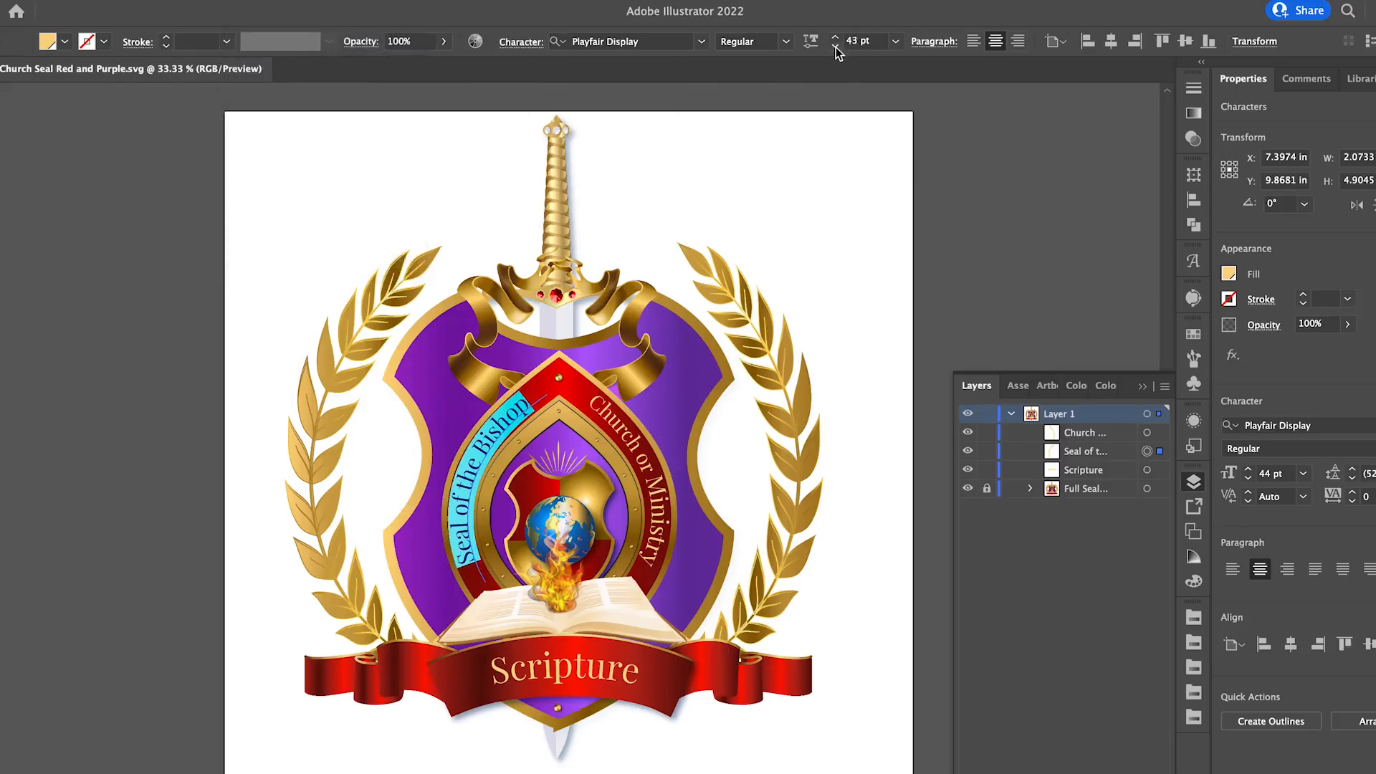
click(835, 46)
click(835, 46)
click(836, 48)
click(835, 48)
click(836, 48)
click(836, 49)
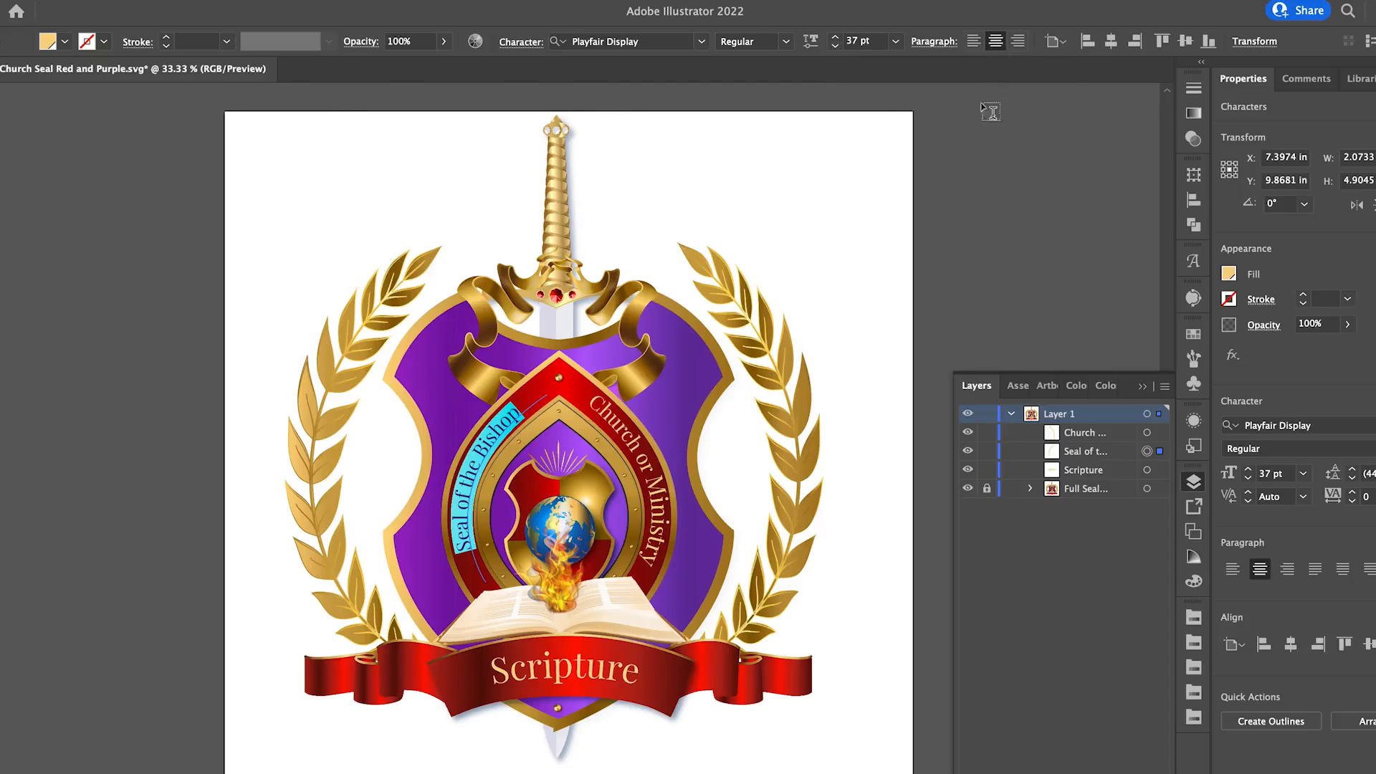
Try left and right paragraph alignment on the "Seal of the Bishop" text and restore centre alignment.
click(971, 46)
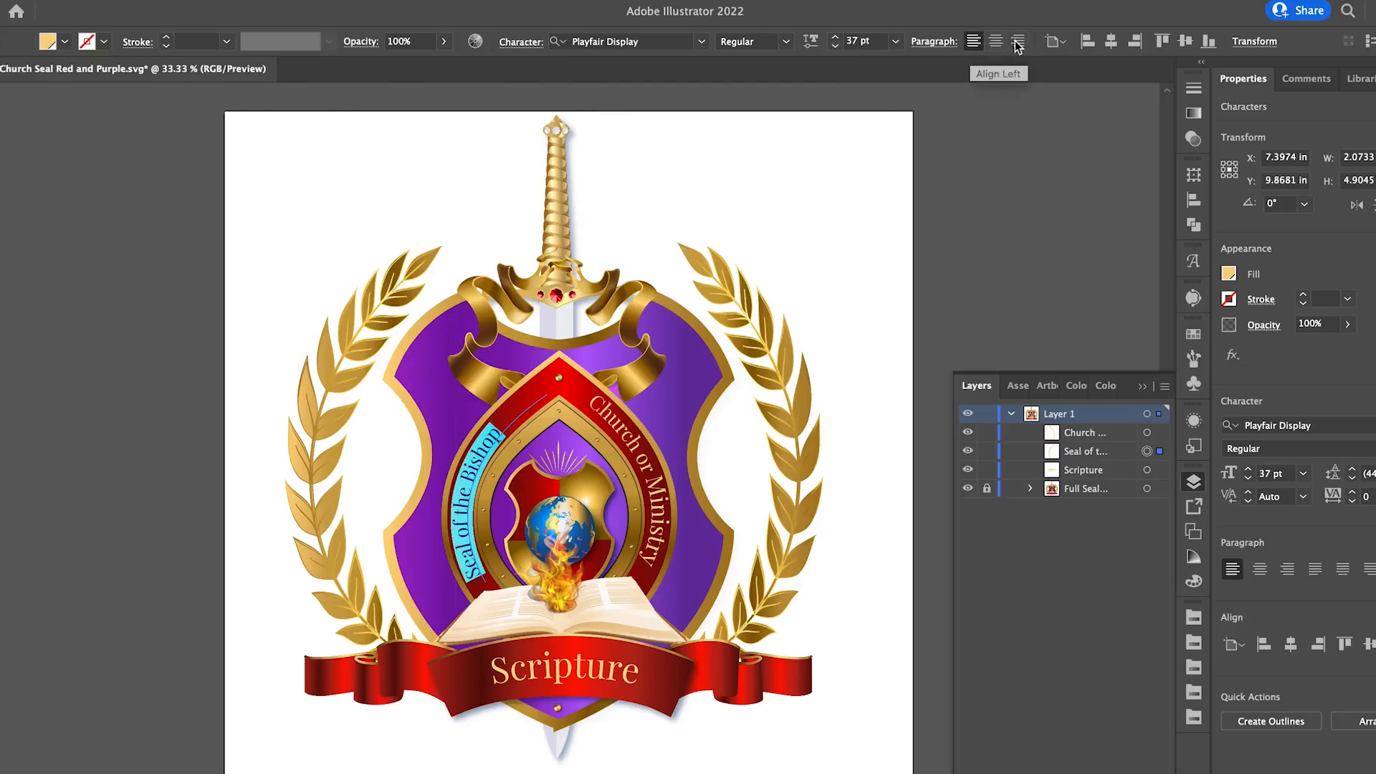
click(1006, 45)
click(996, 45)
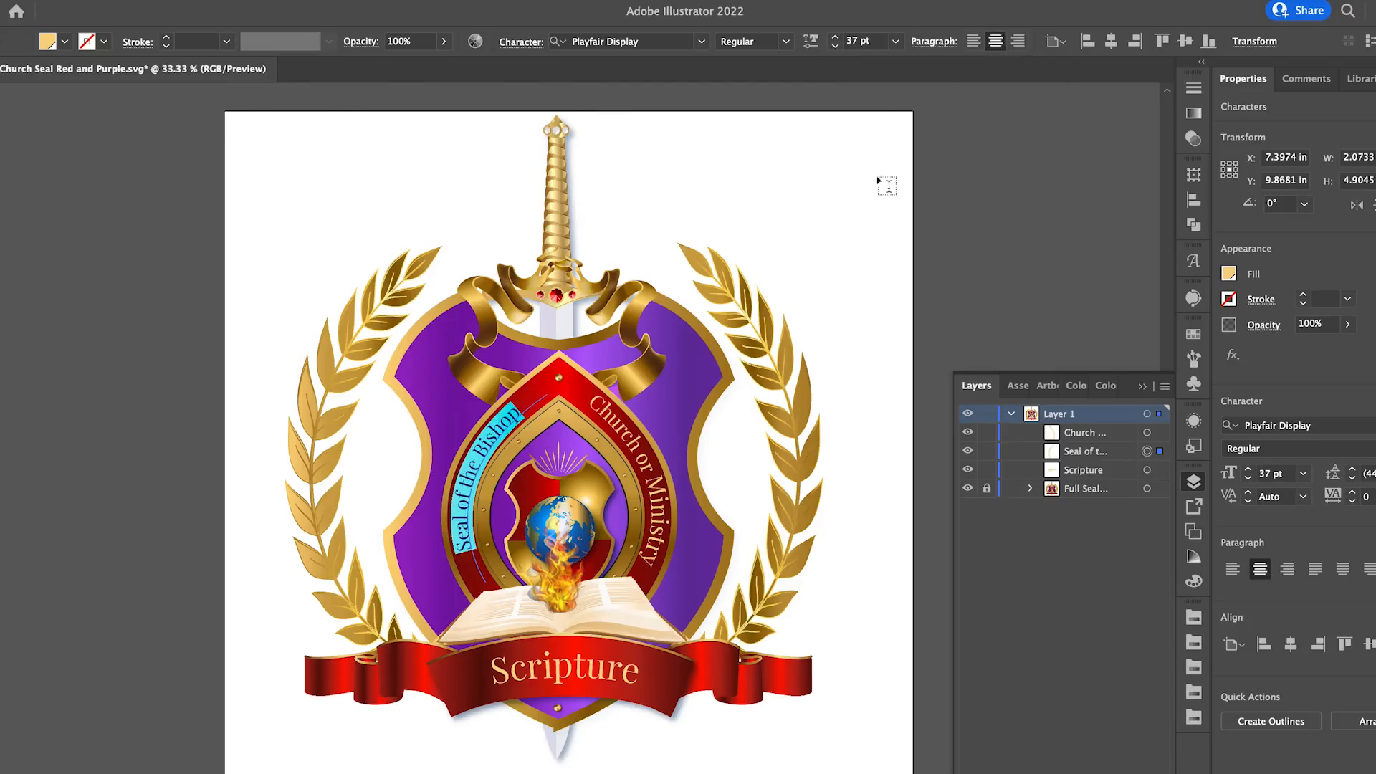
Replace the word "Bishop" with "Apostle" in the curved "Seal of the Bishop" text.
click(521, 416)
drag(521, 416, 476, 445)
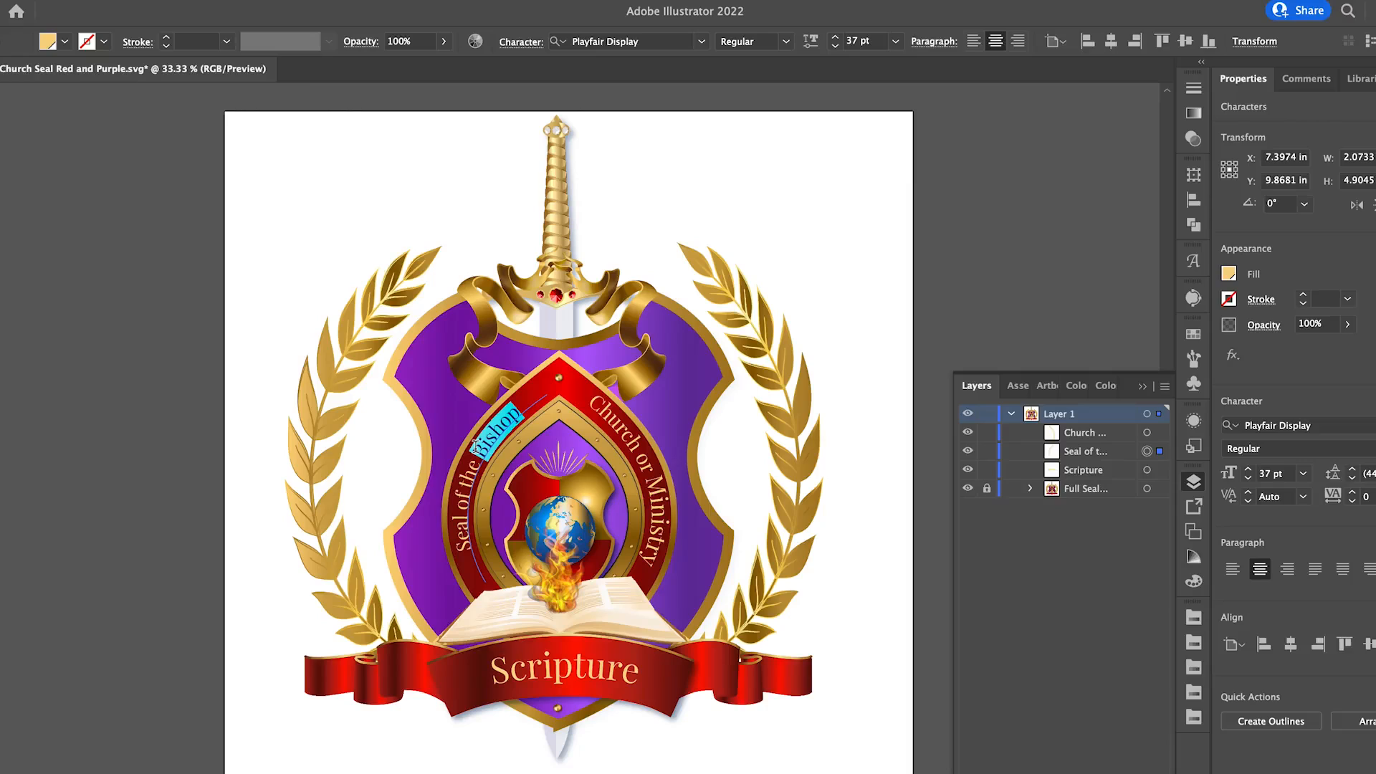
text(Apostle)
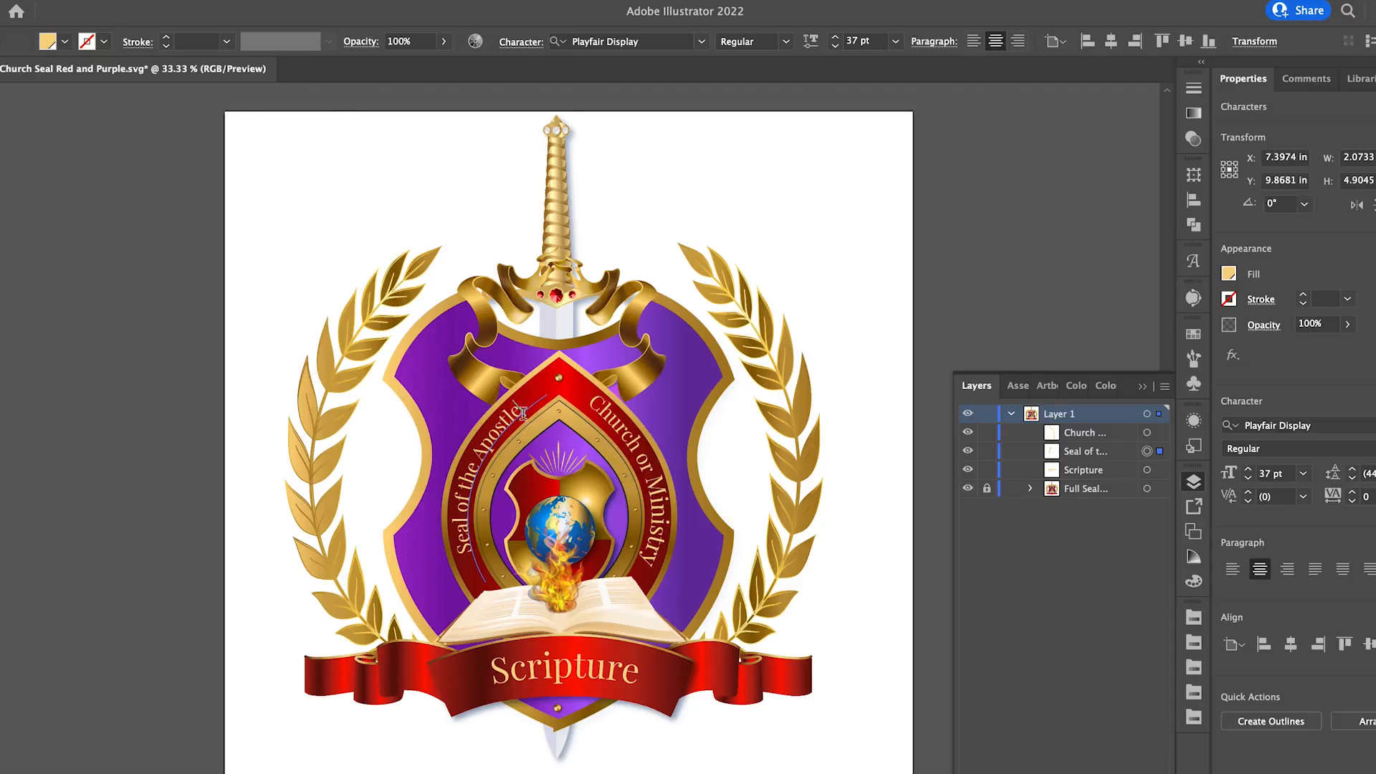
Highlight the whole "Seal of the Apostle" text and enlarge its font size to 51 pt.
drag(526, 407, 463, 554)
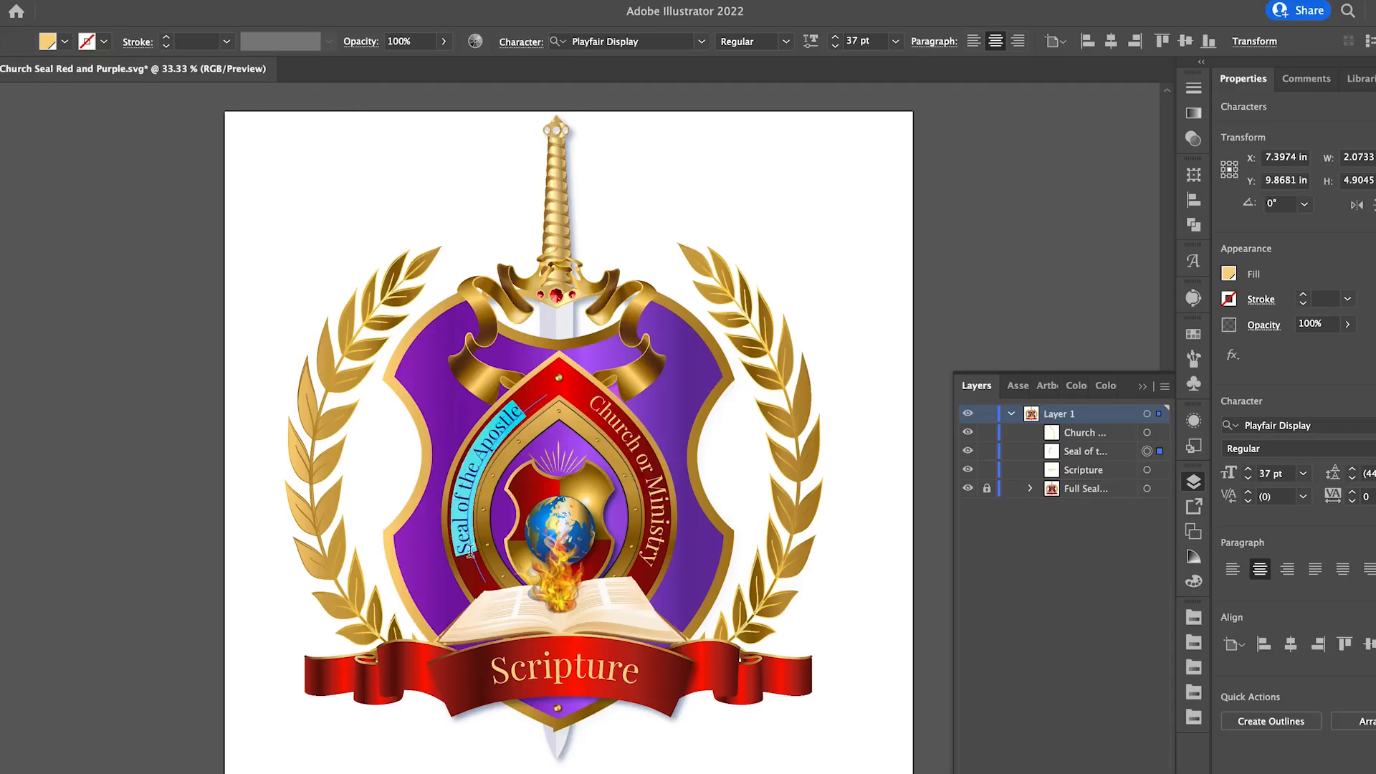
click(836, 38)
click(836, 38)
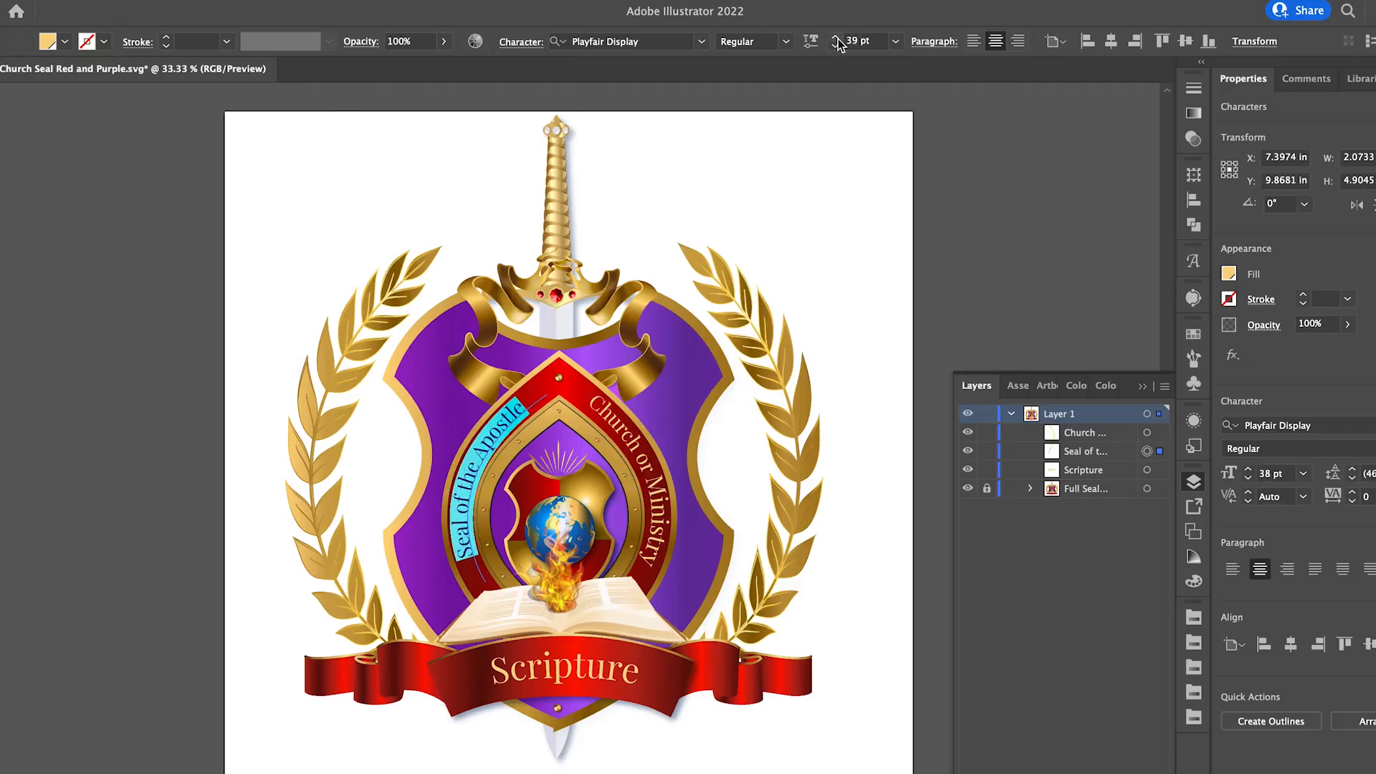
click(837, 38)
click(837, 38)
click(836, 38)
click(836, 38)
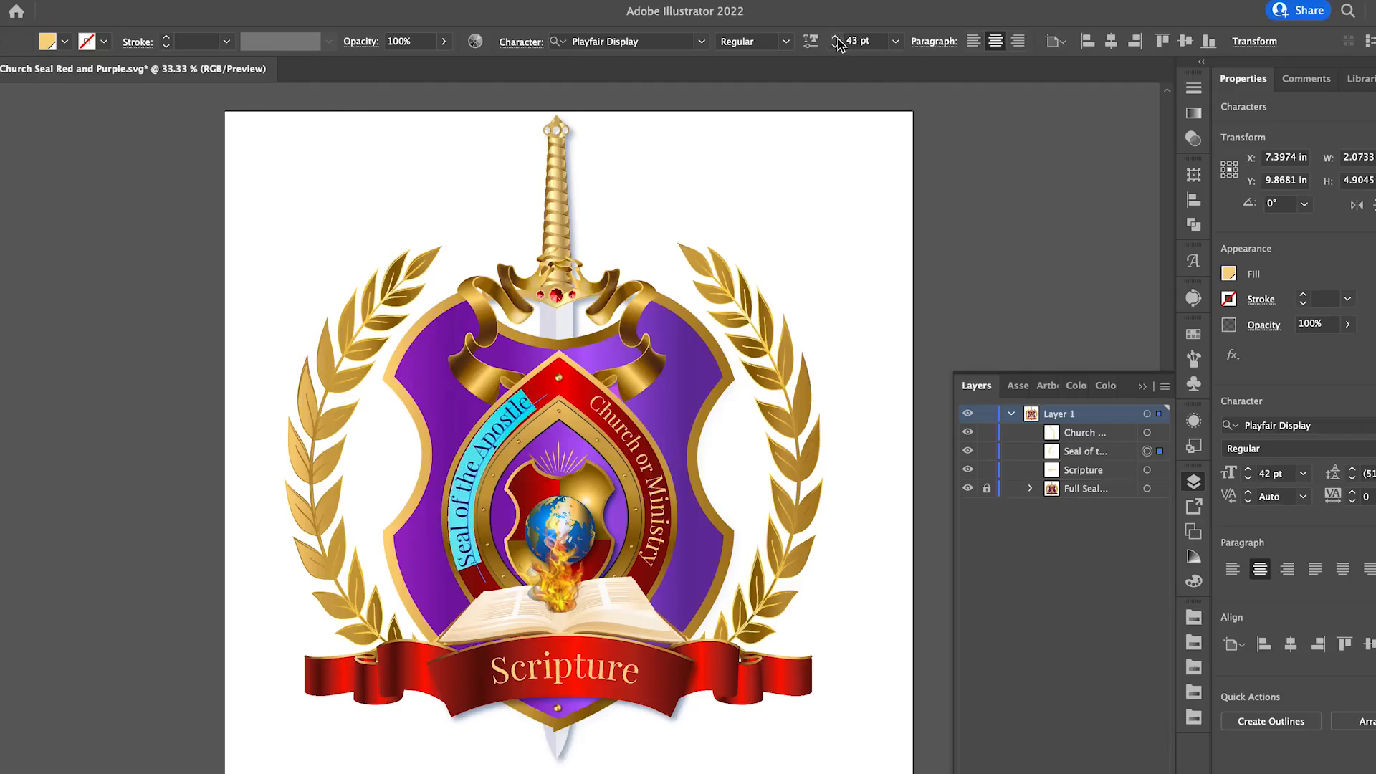
click(836, 38)
click(836, 38)
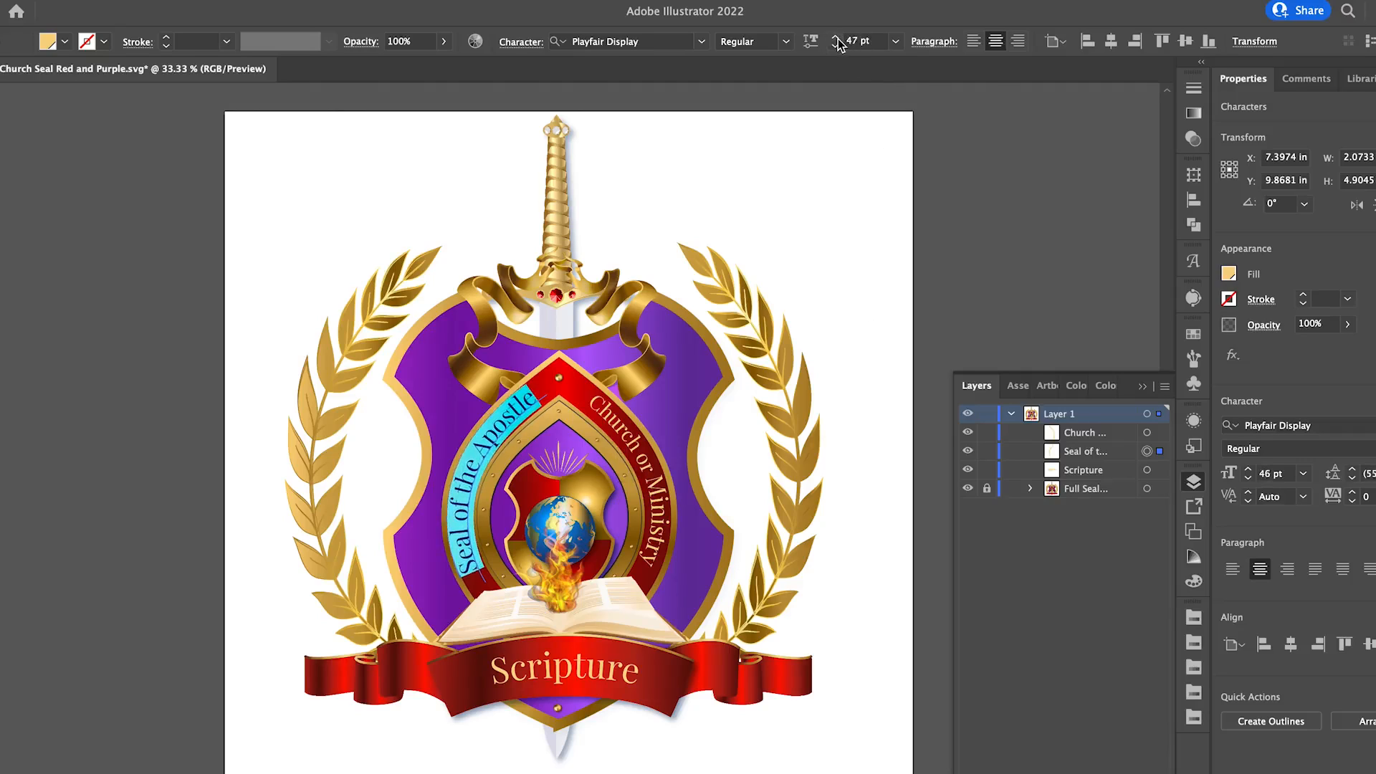
click(836, 38)
click(836, 38)
click(836, 38)
click(836, 38)
click(836, 38)
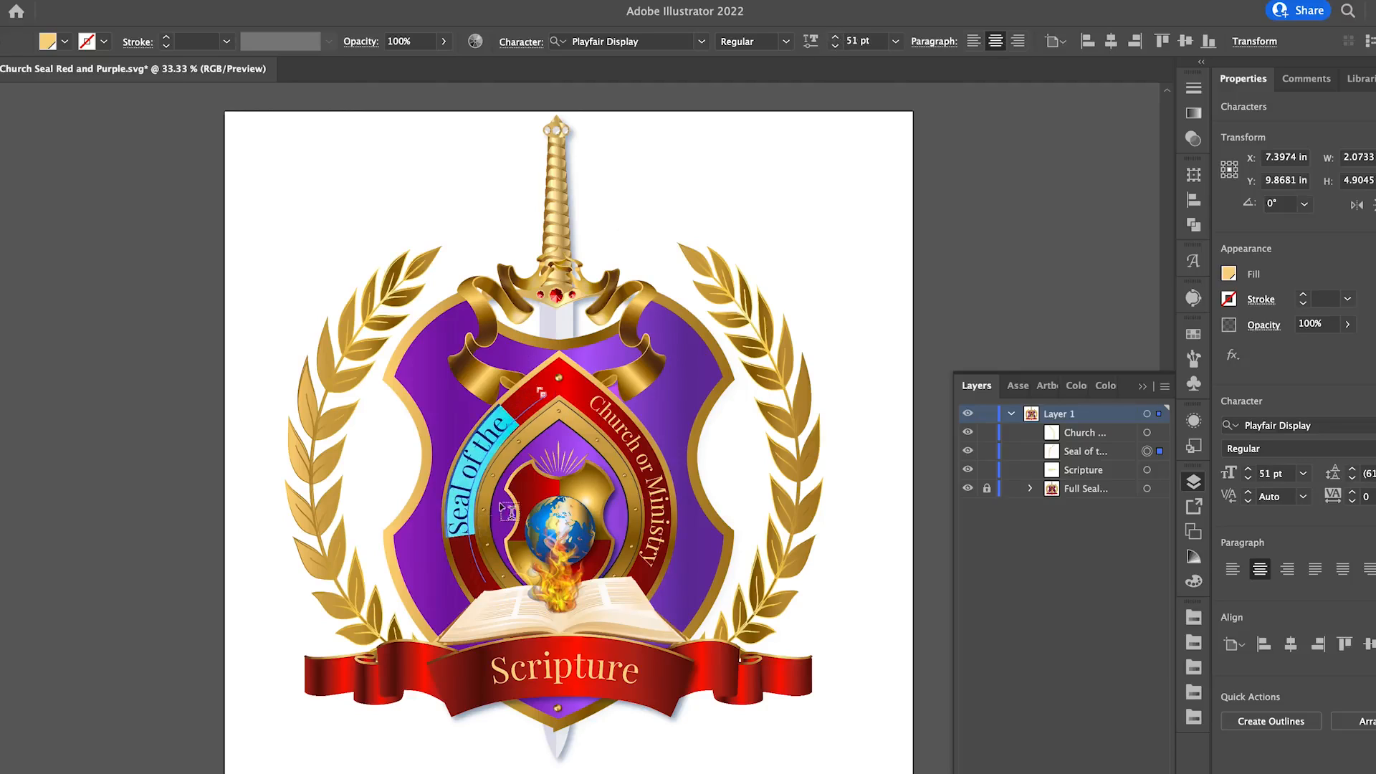
Set the font size of the "Seal of the Apostle" text to 44 pt and deselect it.
click(833, 48)
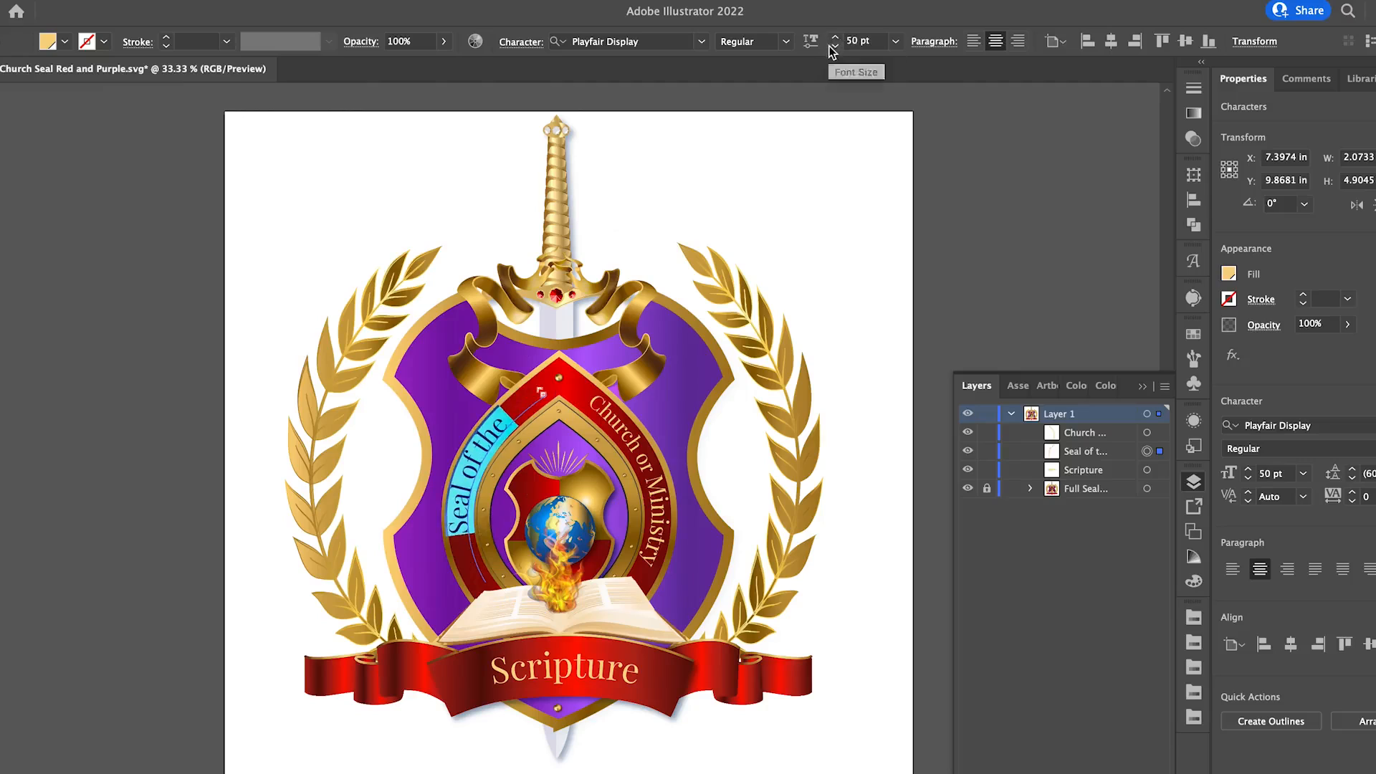
click(833, 47)
click(833, 47)
click(833, 47)
click(833, 48)
click(834, 47)
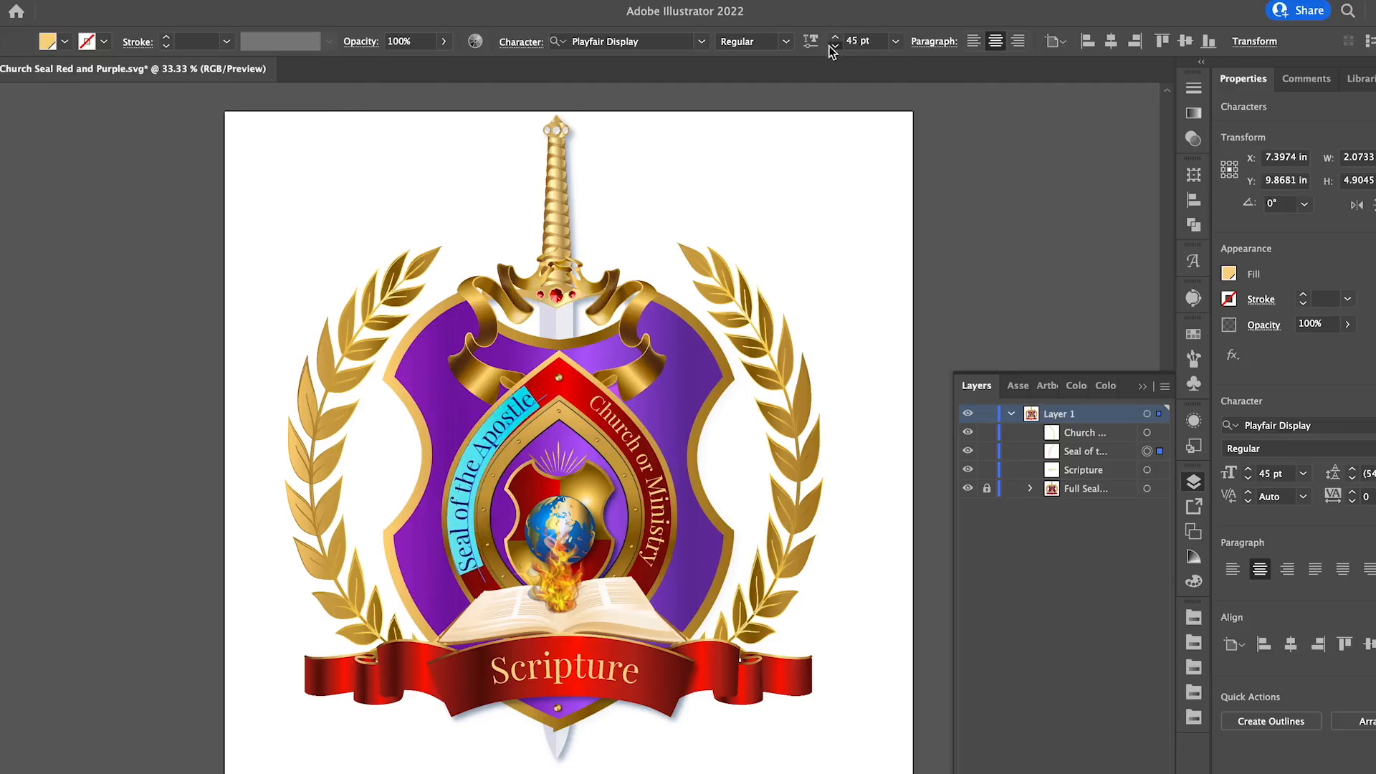
click(833, 47)
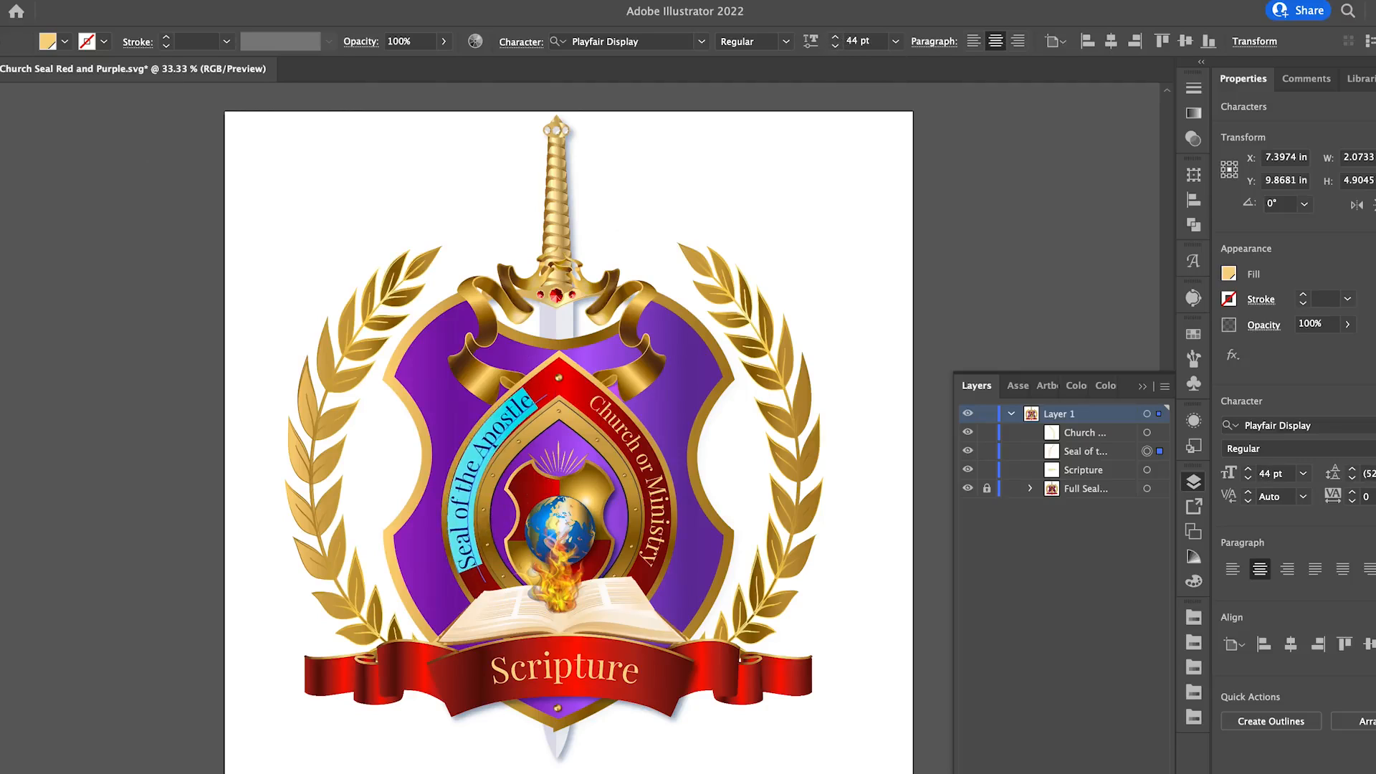
key(Escape)
click(283, 172)
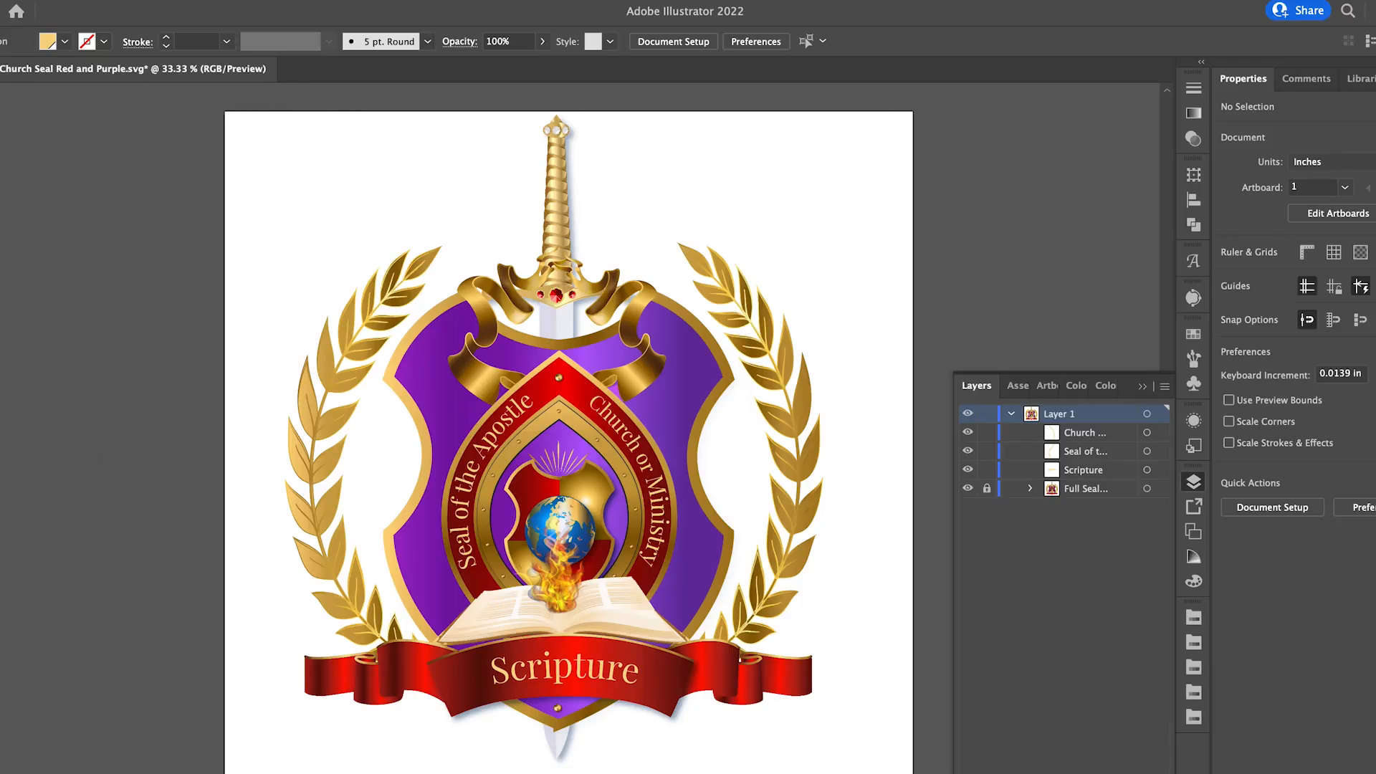
Try the Caveat font on the whole "Seal of the Apostle" text and undo the font change.
key(t)
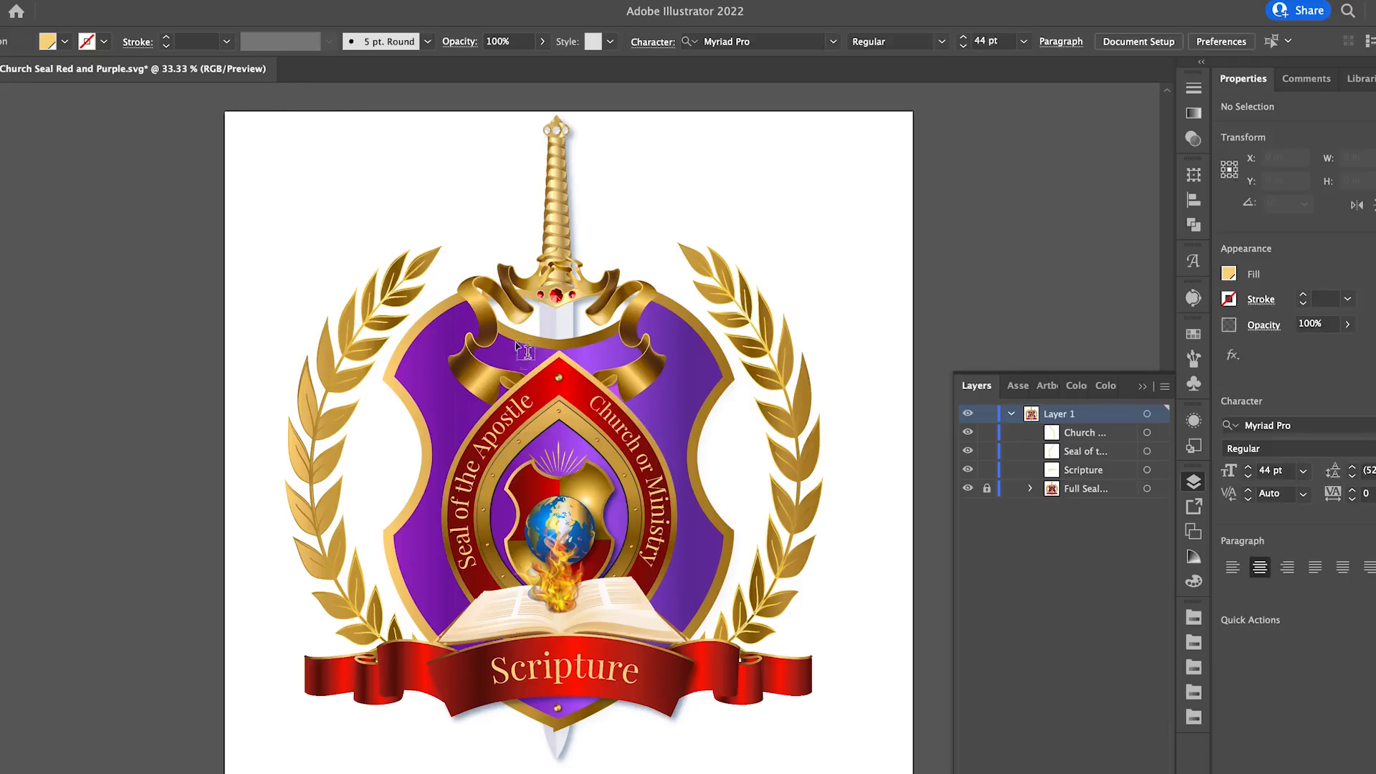
click(517, 412)
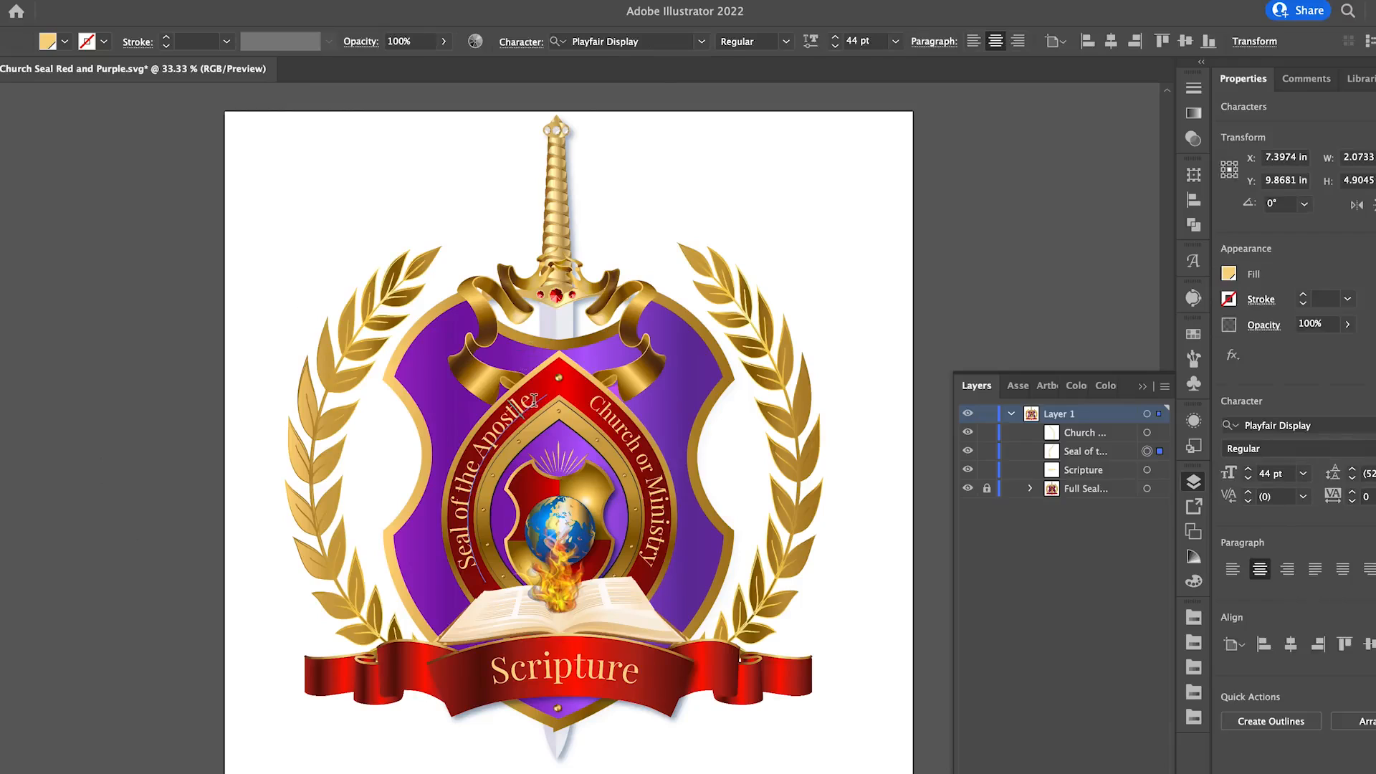
drag(533, 400, 396, 536)
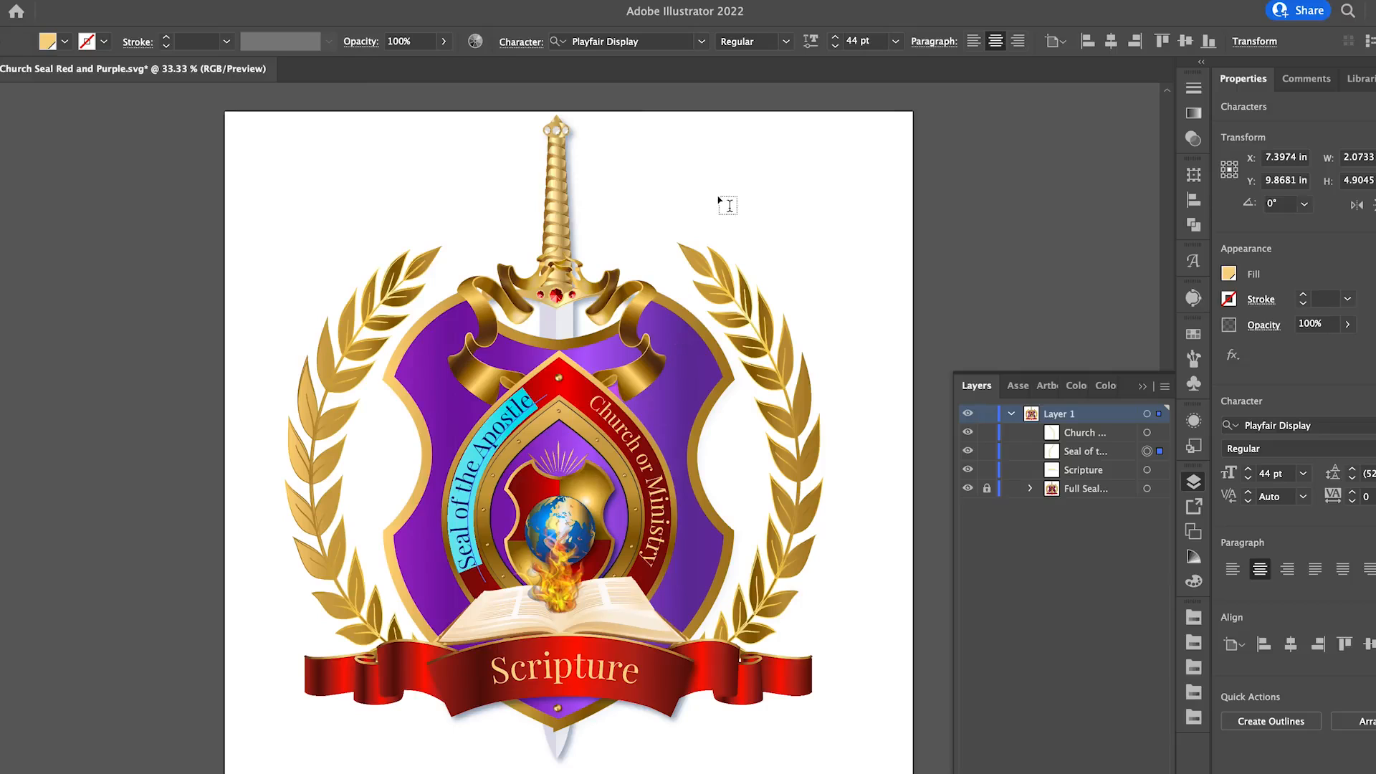
click(702, 41)
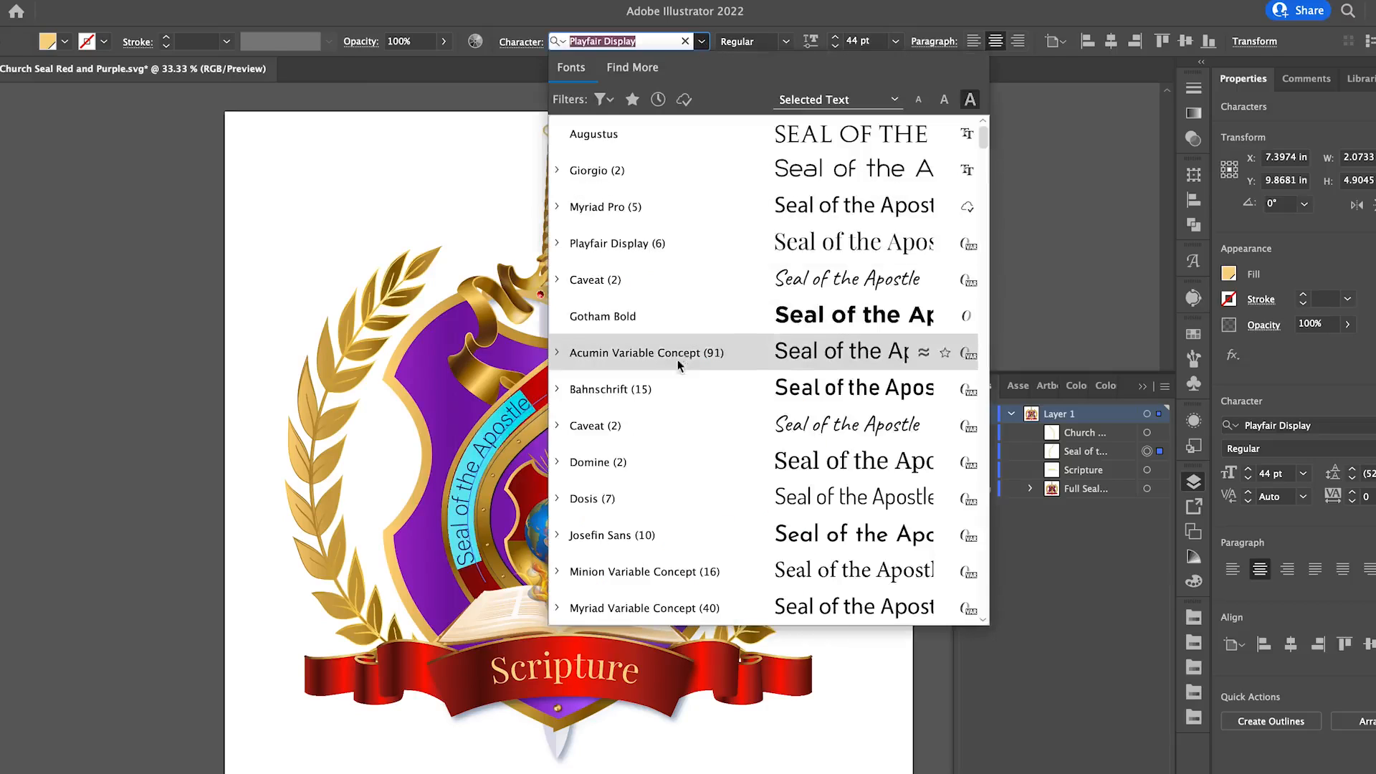
click(630, 425)
key(Escape)
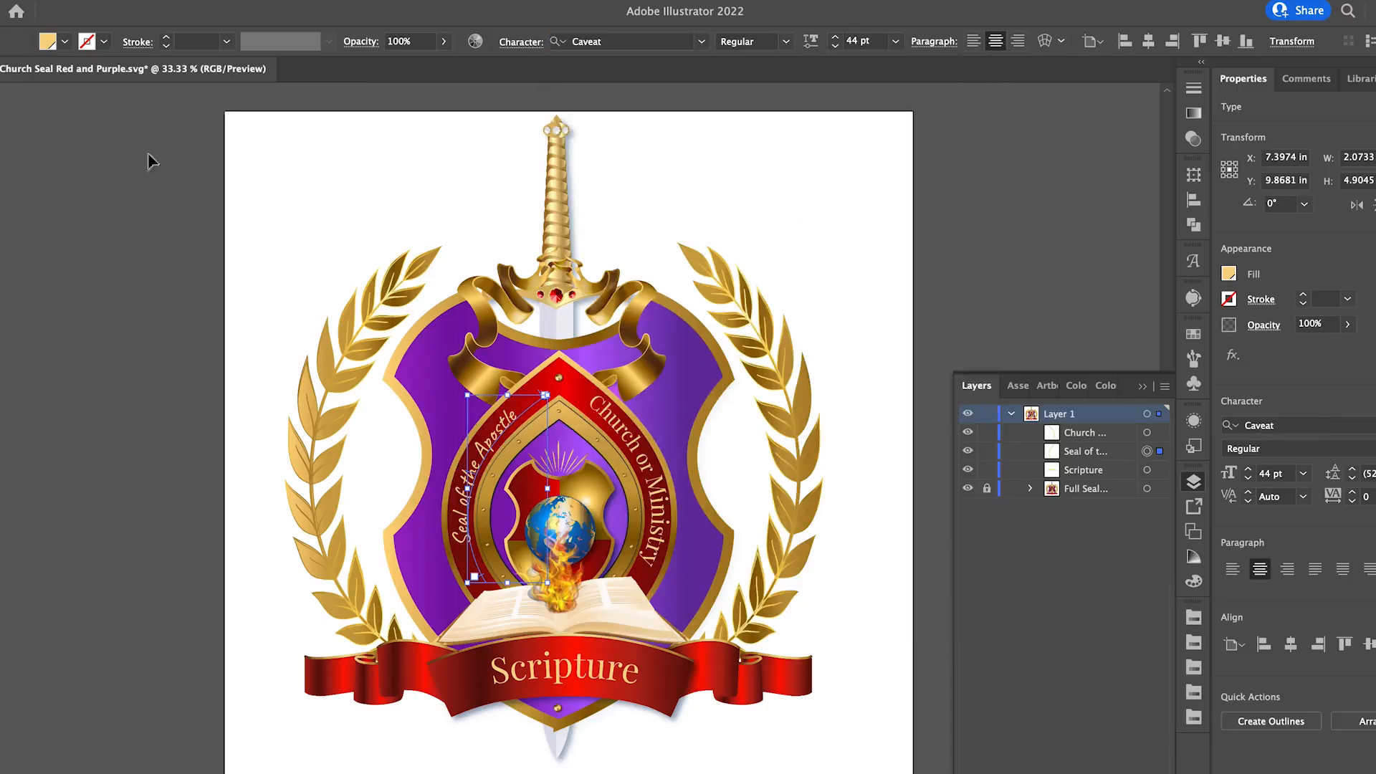
click(288, 322)
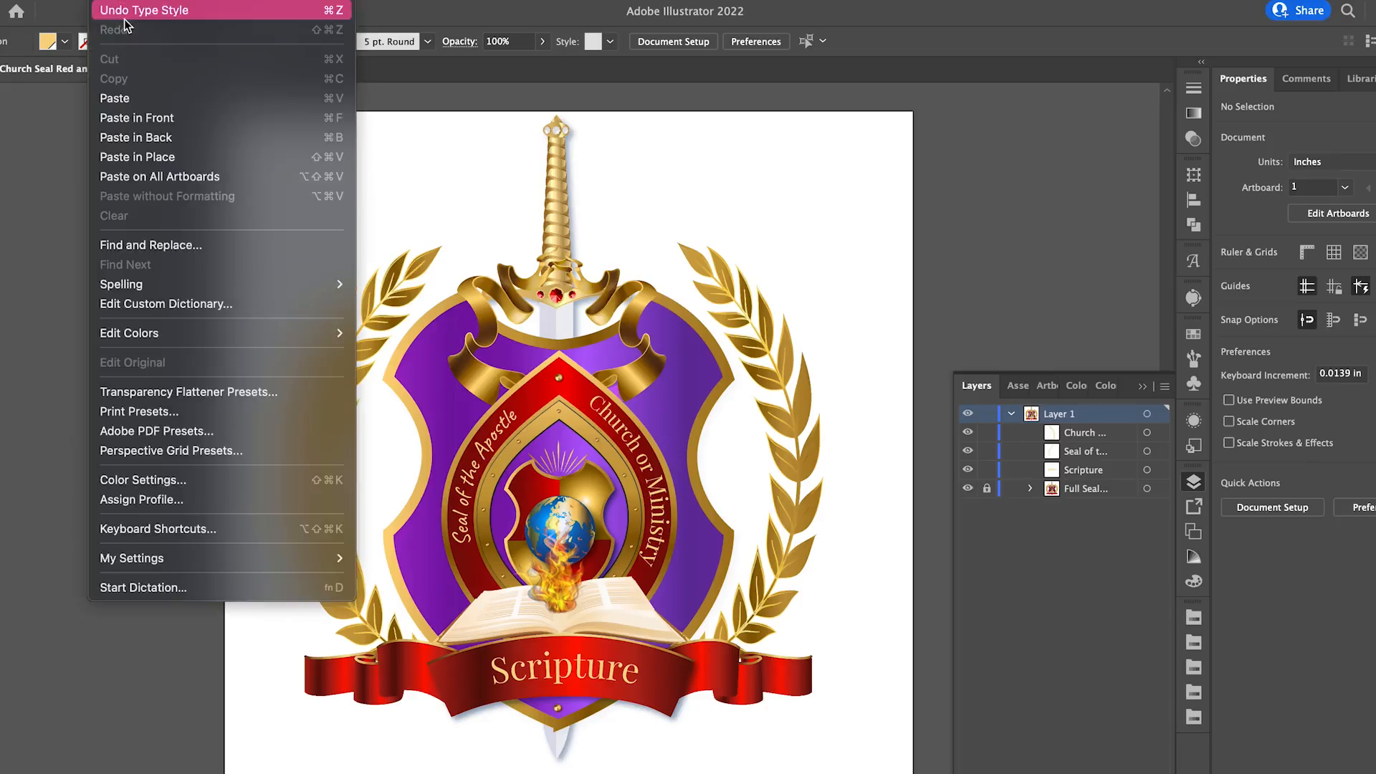
click(131, 21)
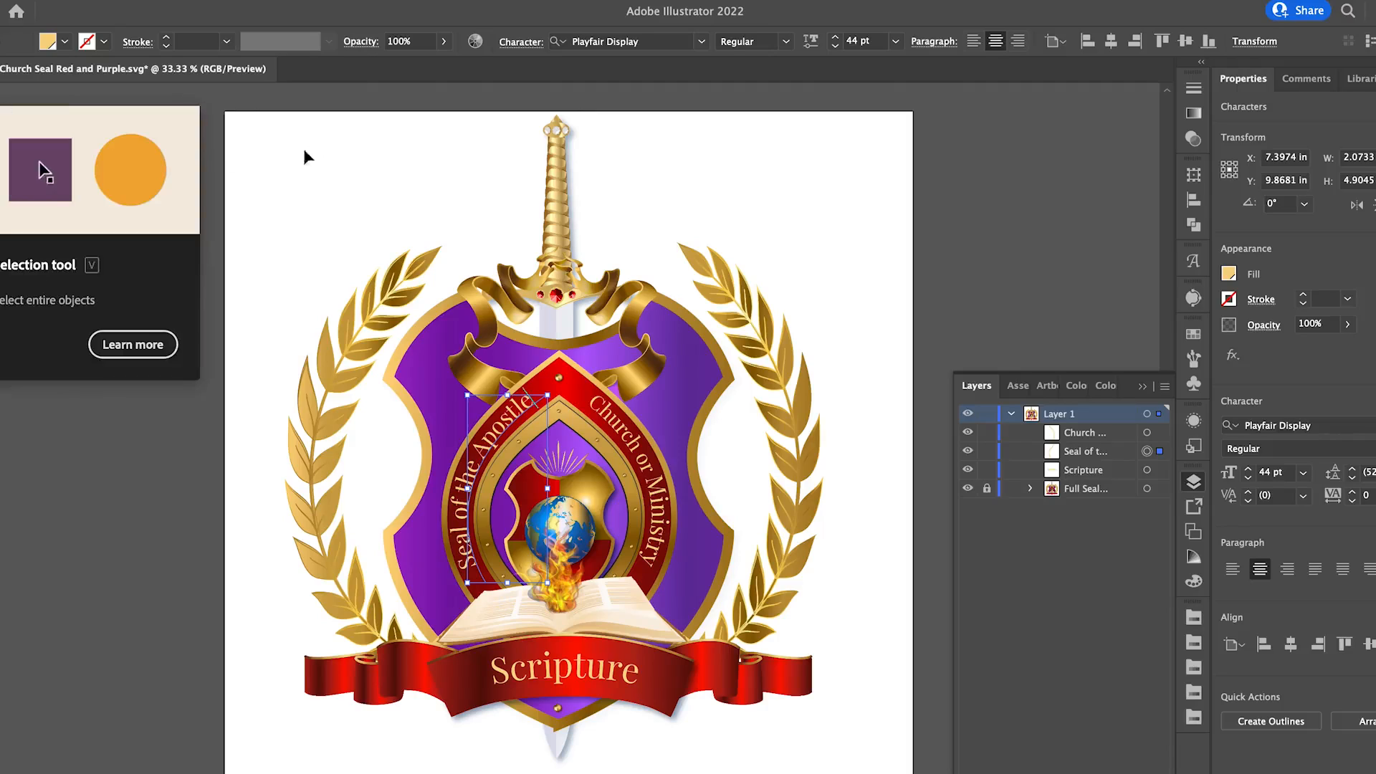
Change the fill colour of the "Seal of the Apostle" text to white.
click(64, 41)
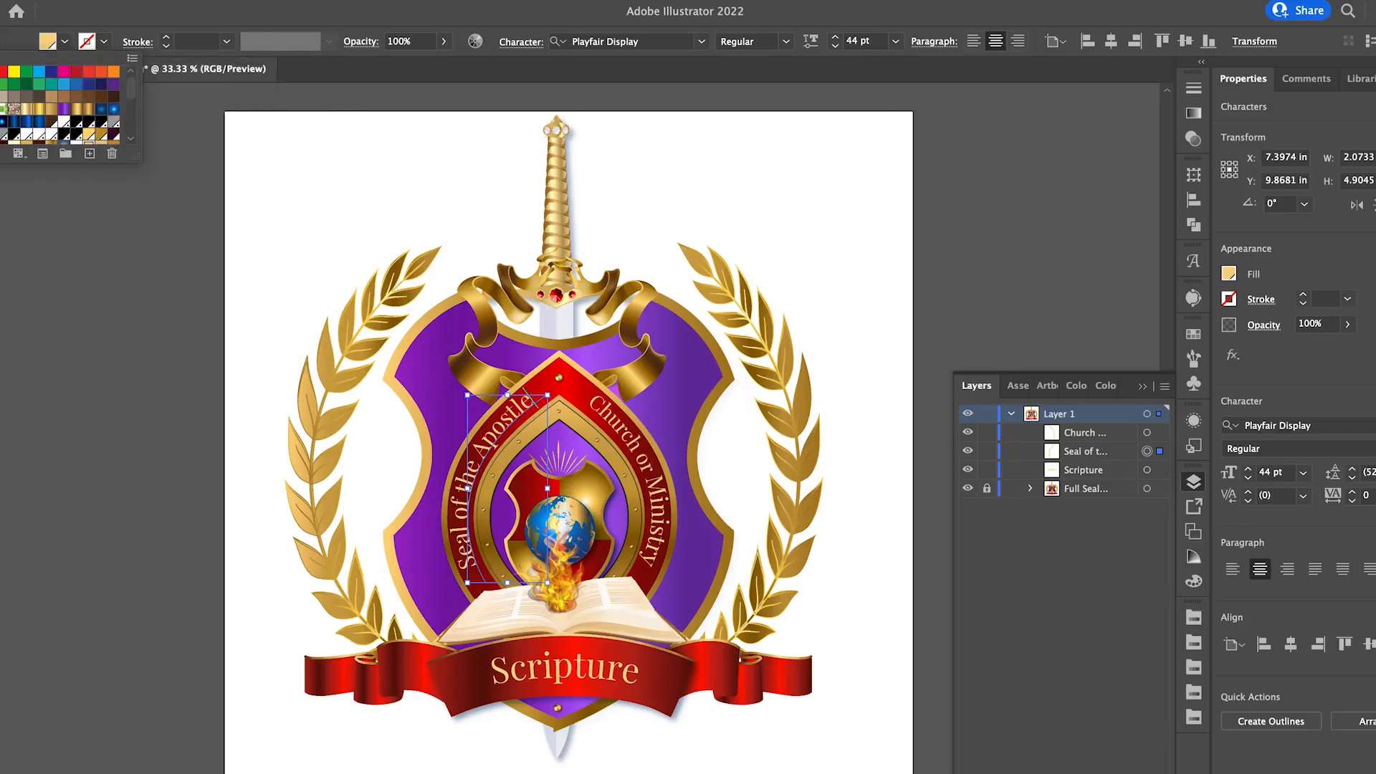
click(0, 71)
click(469, 479)
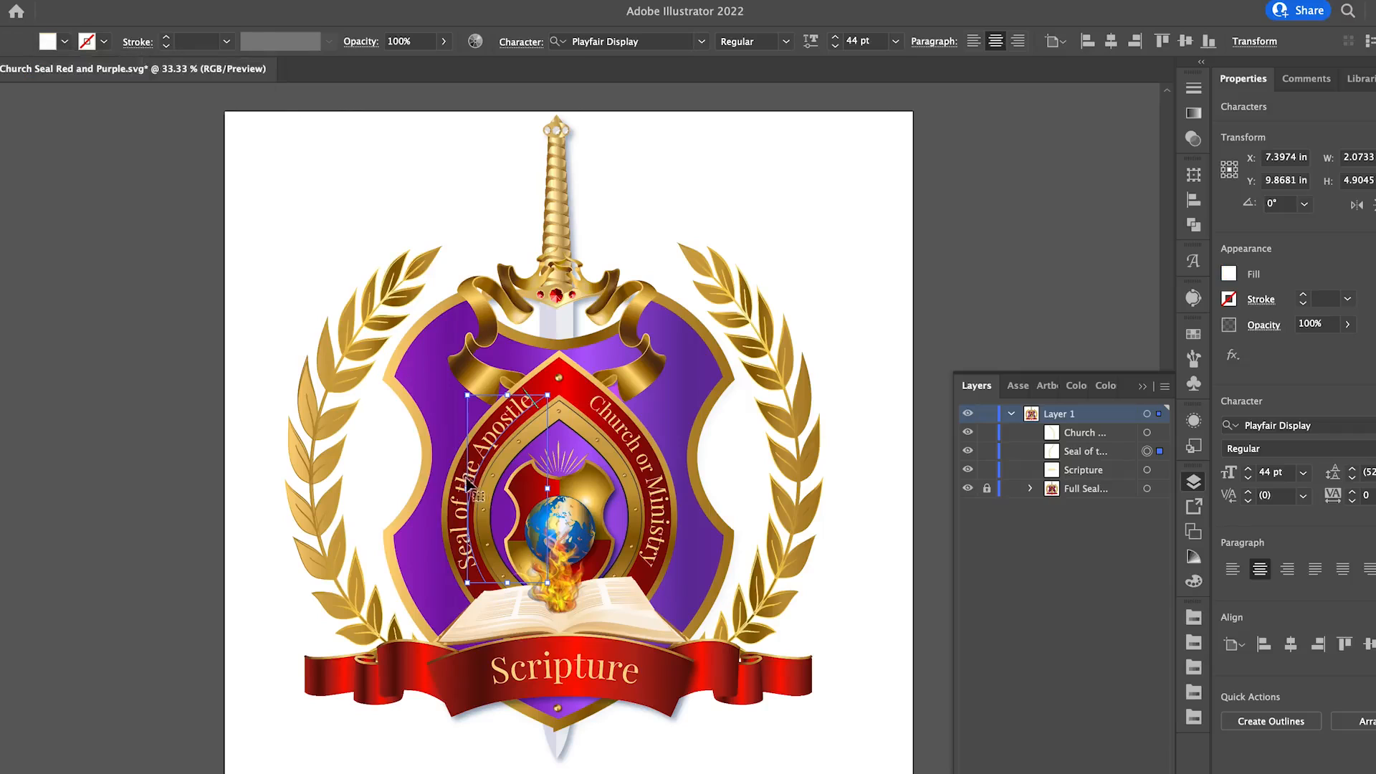
Select the whole "Seal of the Apostle" text object and set its fill to white.
click(460, 491)
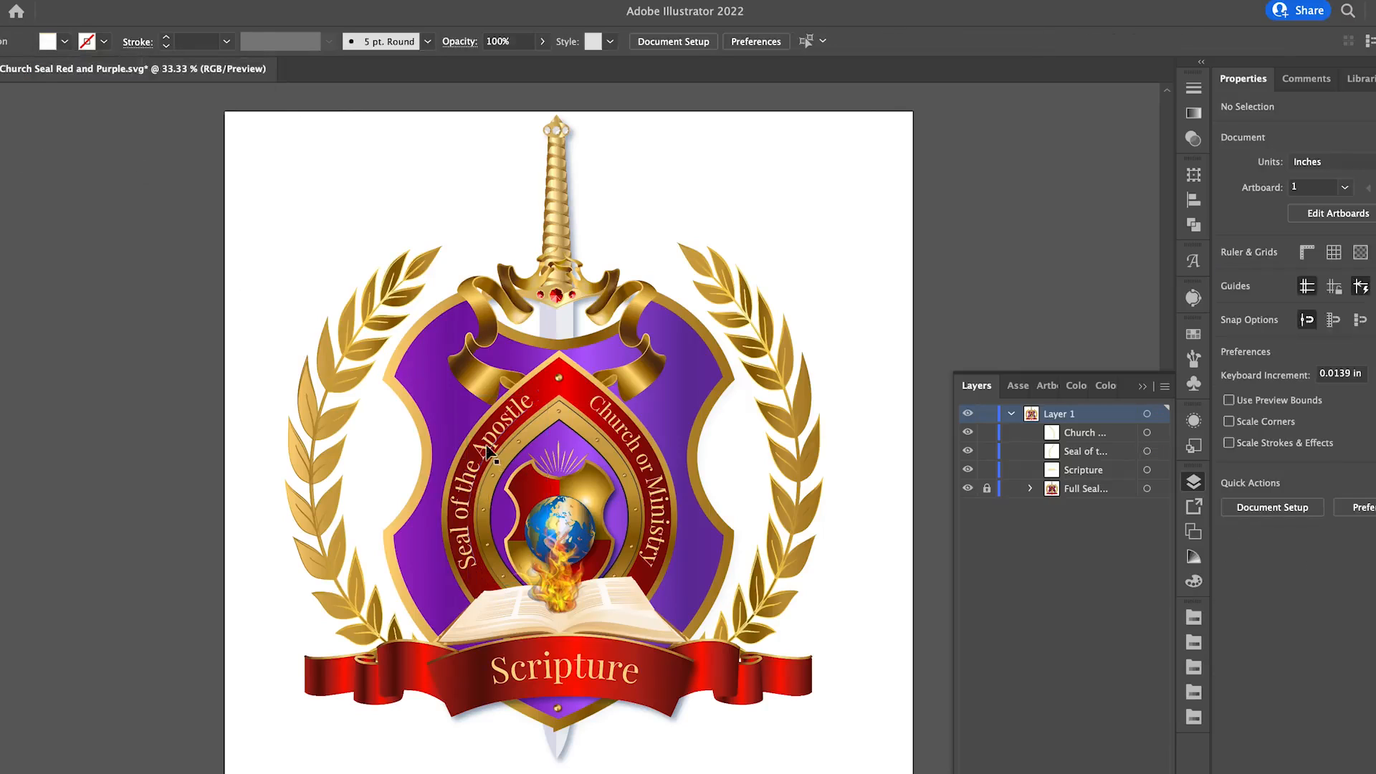
click(500, 459)
click(65, 42)
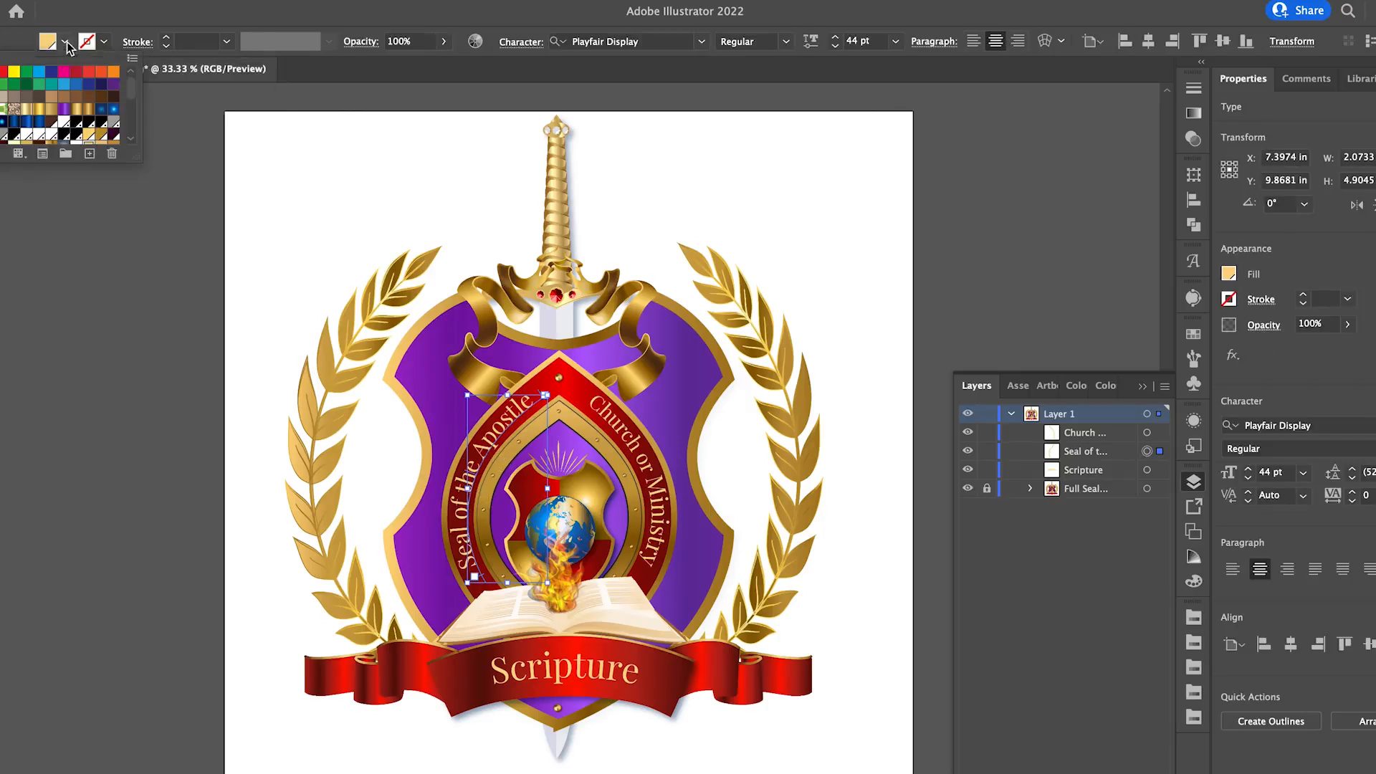
click(0, 72)
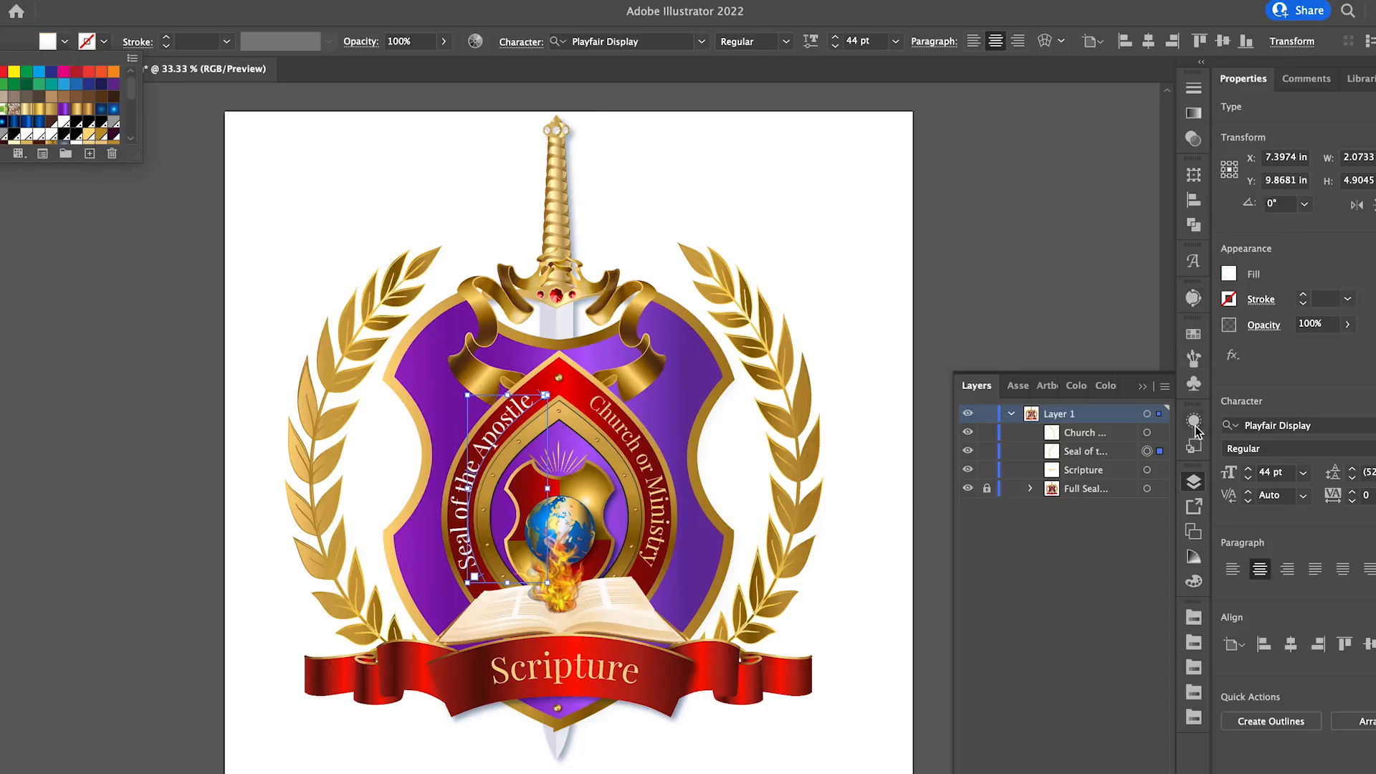
Try a pale cream swatch as the fill of the "Seal of the Apostle" text.
click(1193, 336)
click(1192, 335)
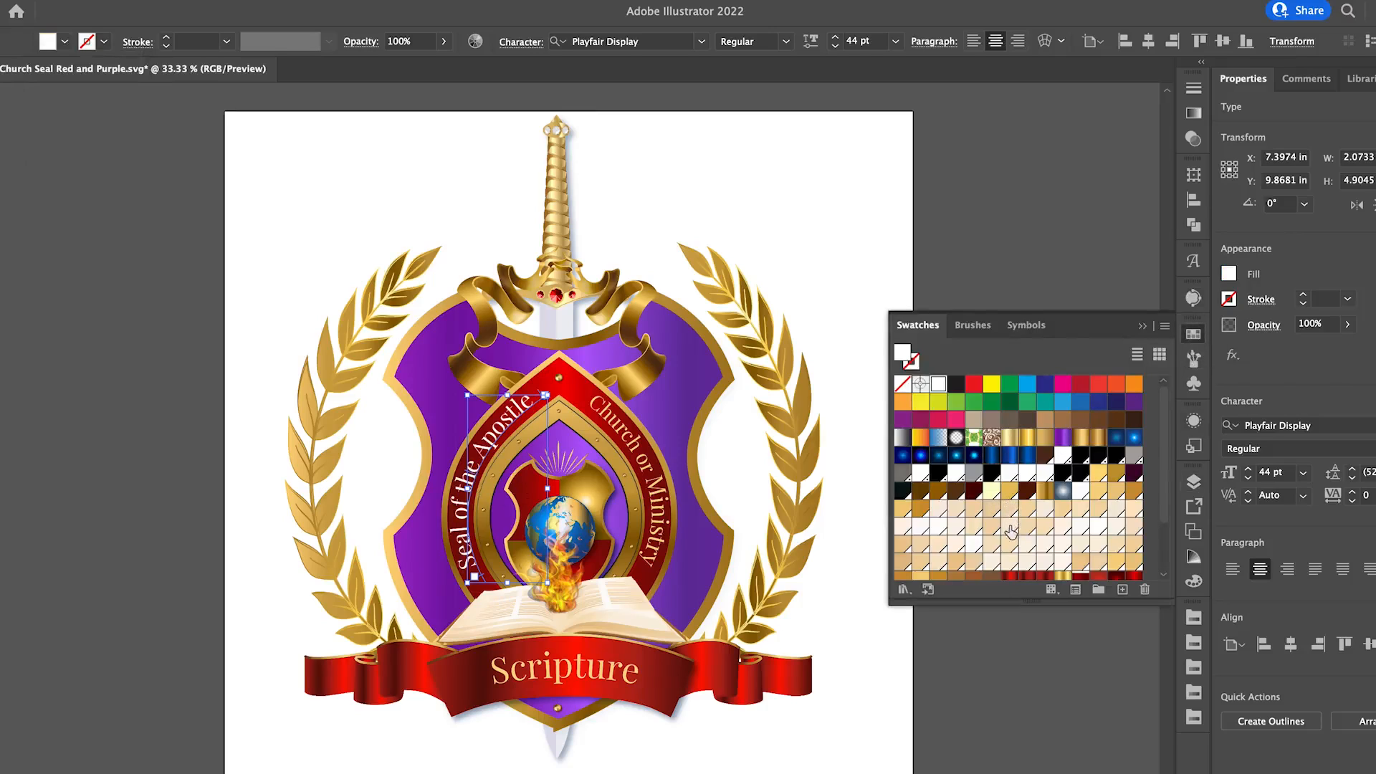
click(998, 530)
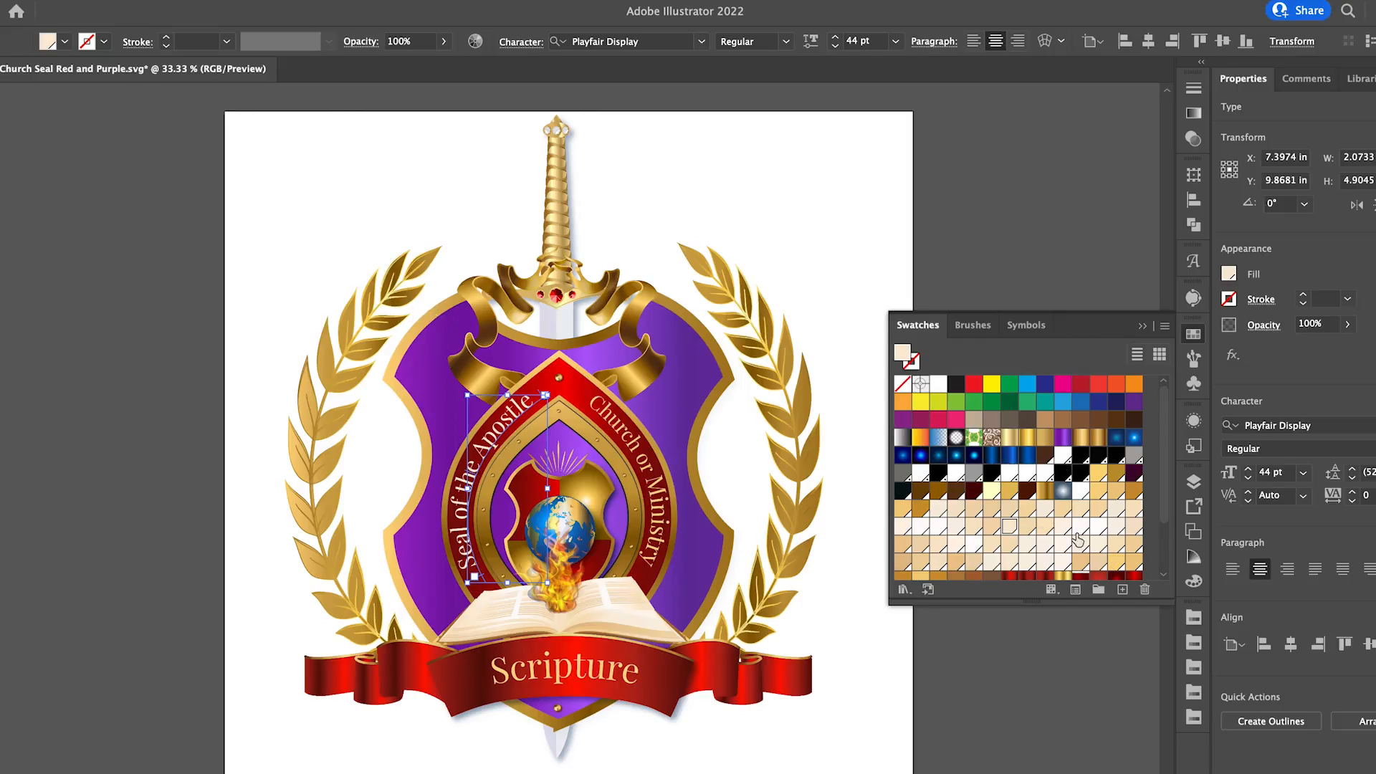
scroll(1087, 549, down, 3)
scroll(1087, 549, up, 3)
Show the appearance attributes of the "Seal of the Apostle" text and add a new fill to it.
click(394, 1)
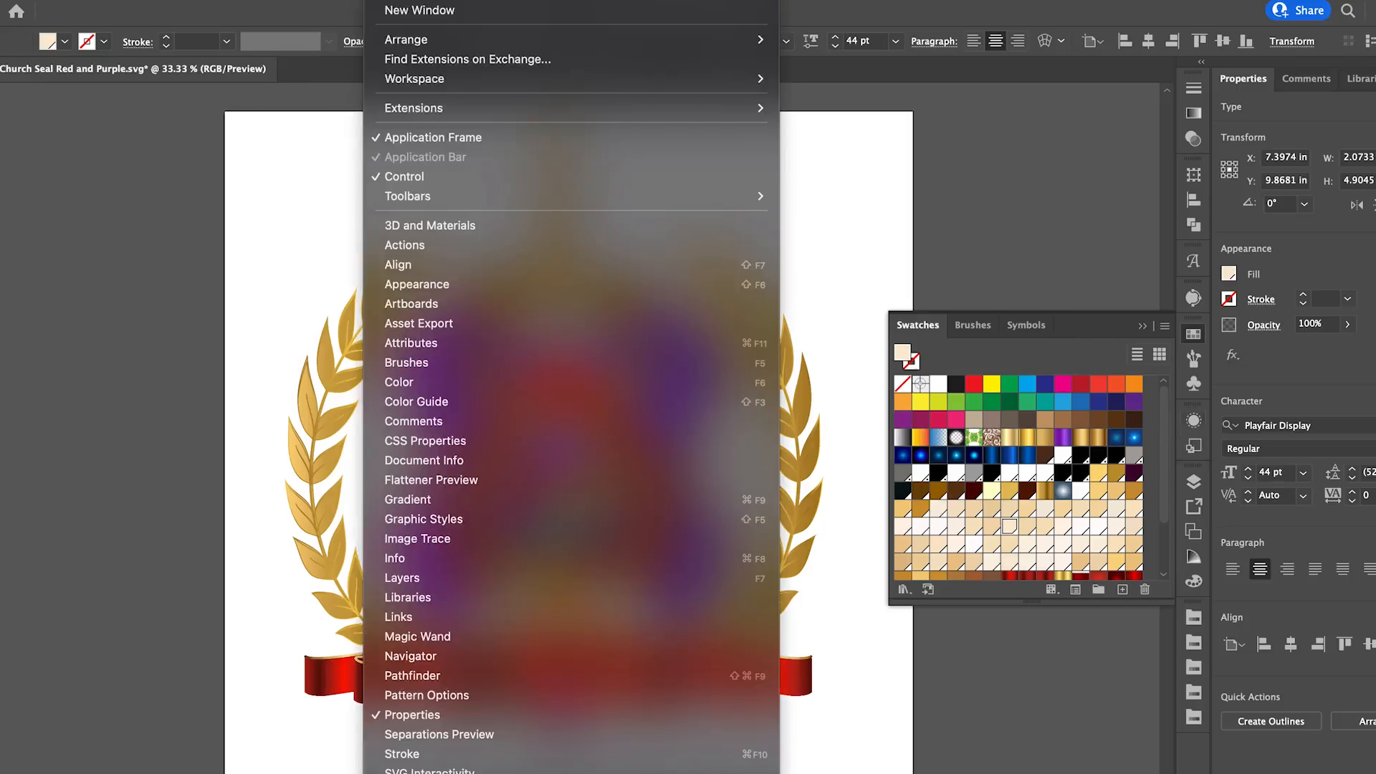
click(510, 284)
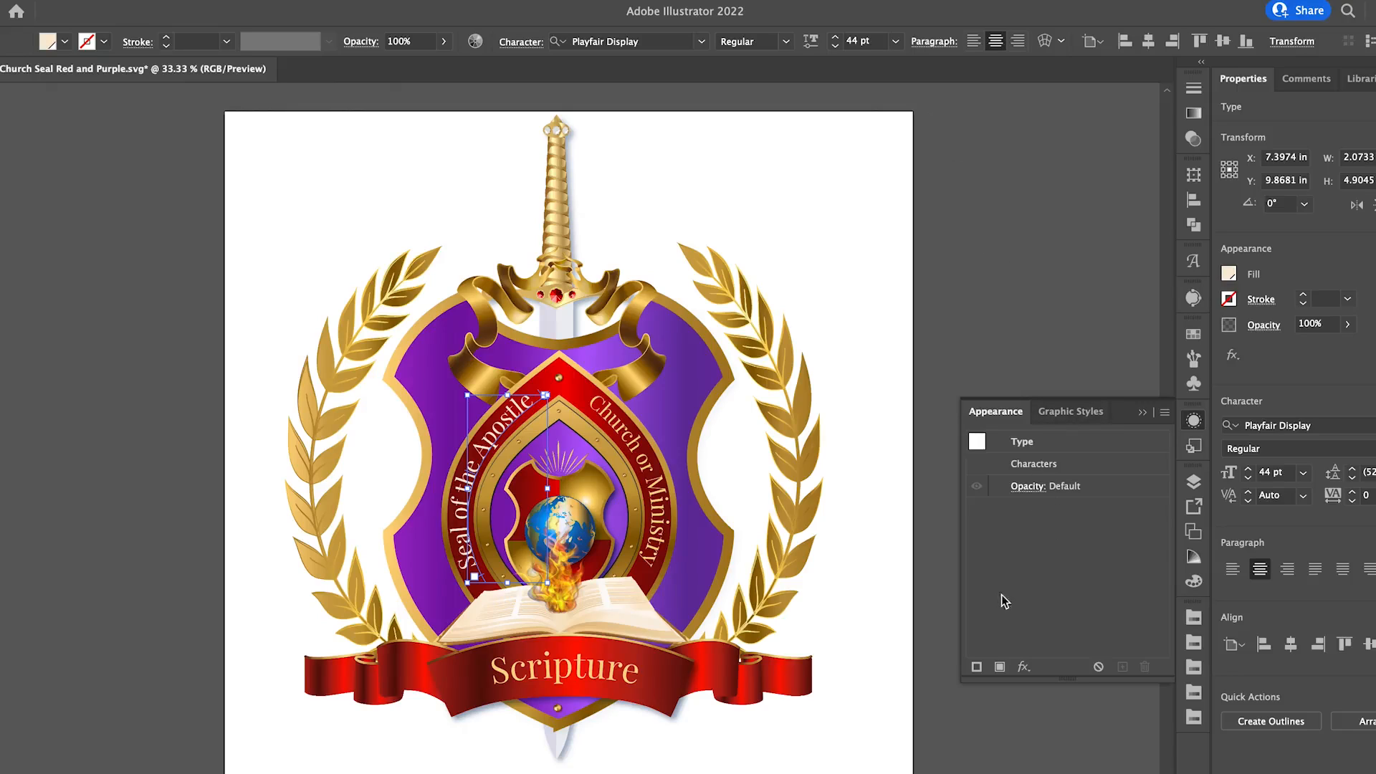
click(1000, 669)
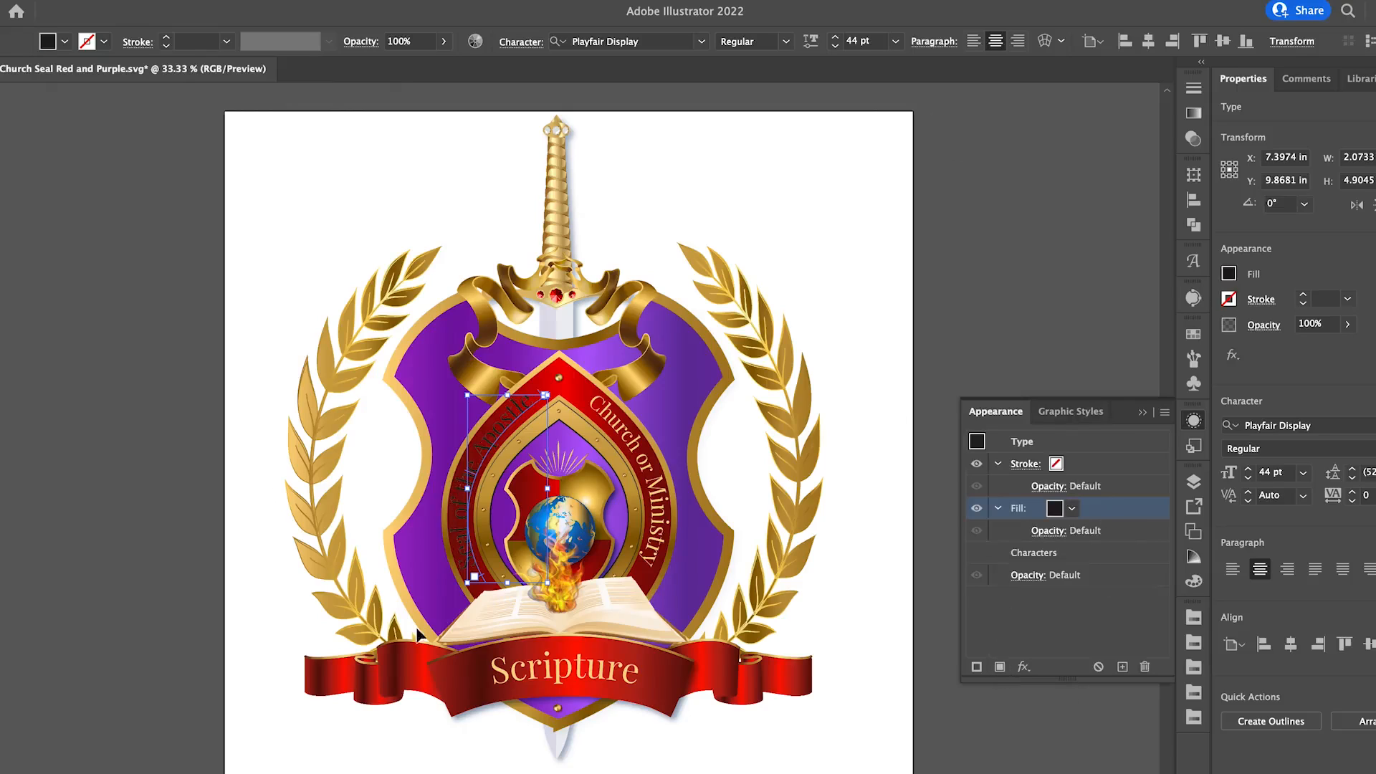
Set the new fill of the "Seal of the Apostle" text to a gold gradient swatch, trying several gold gradients.
click(1072, 508)
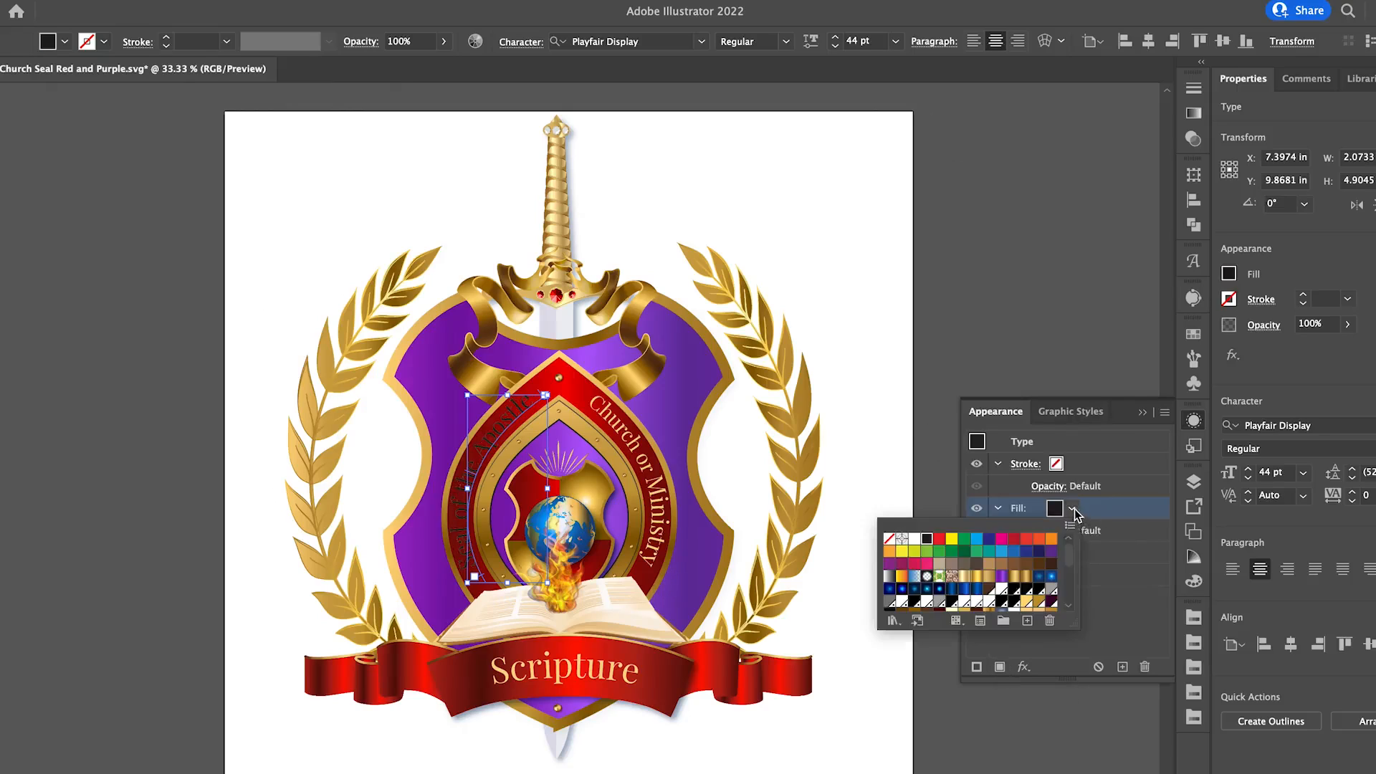
click(1027, 576)
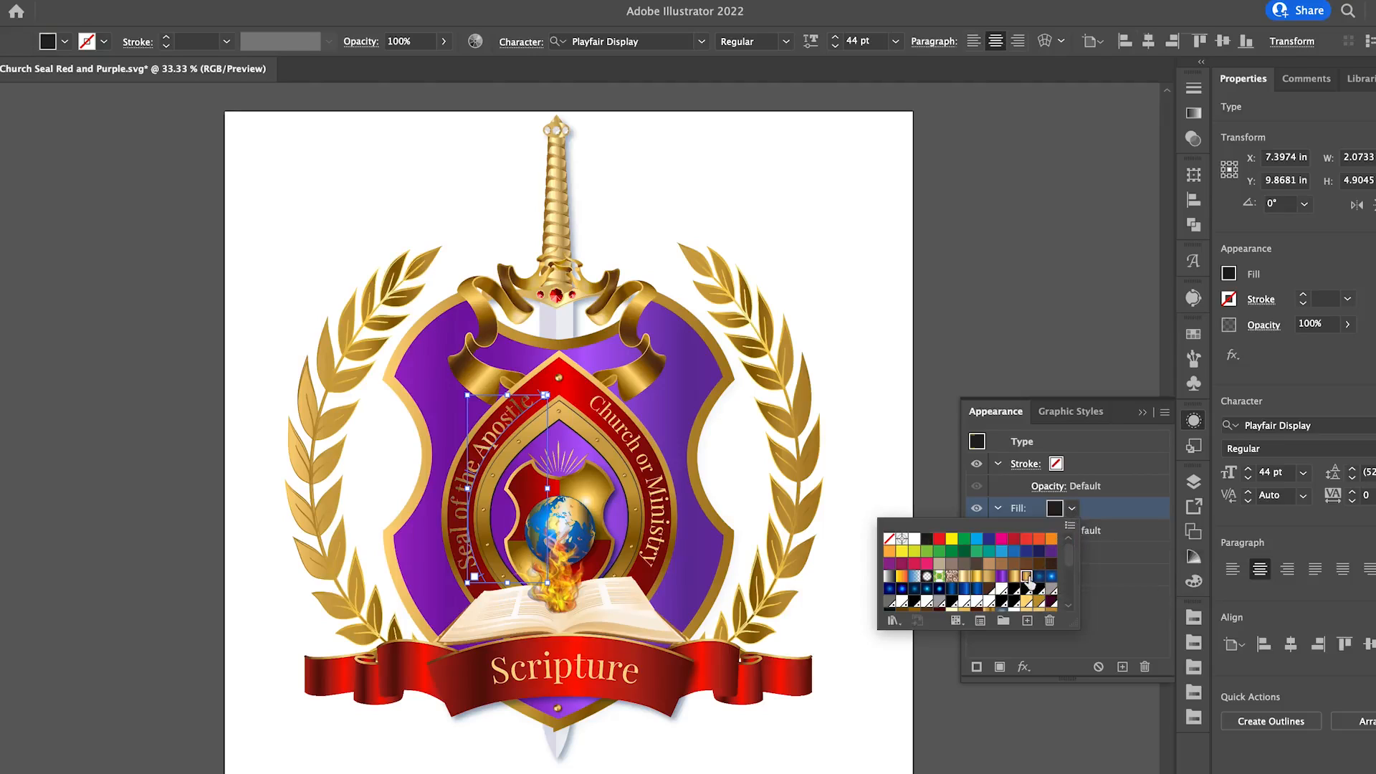
click(1012, 578)
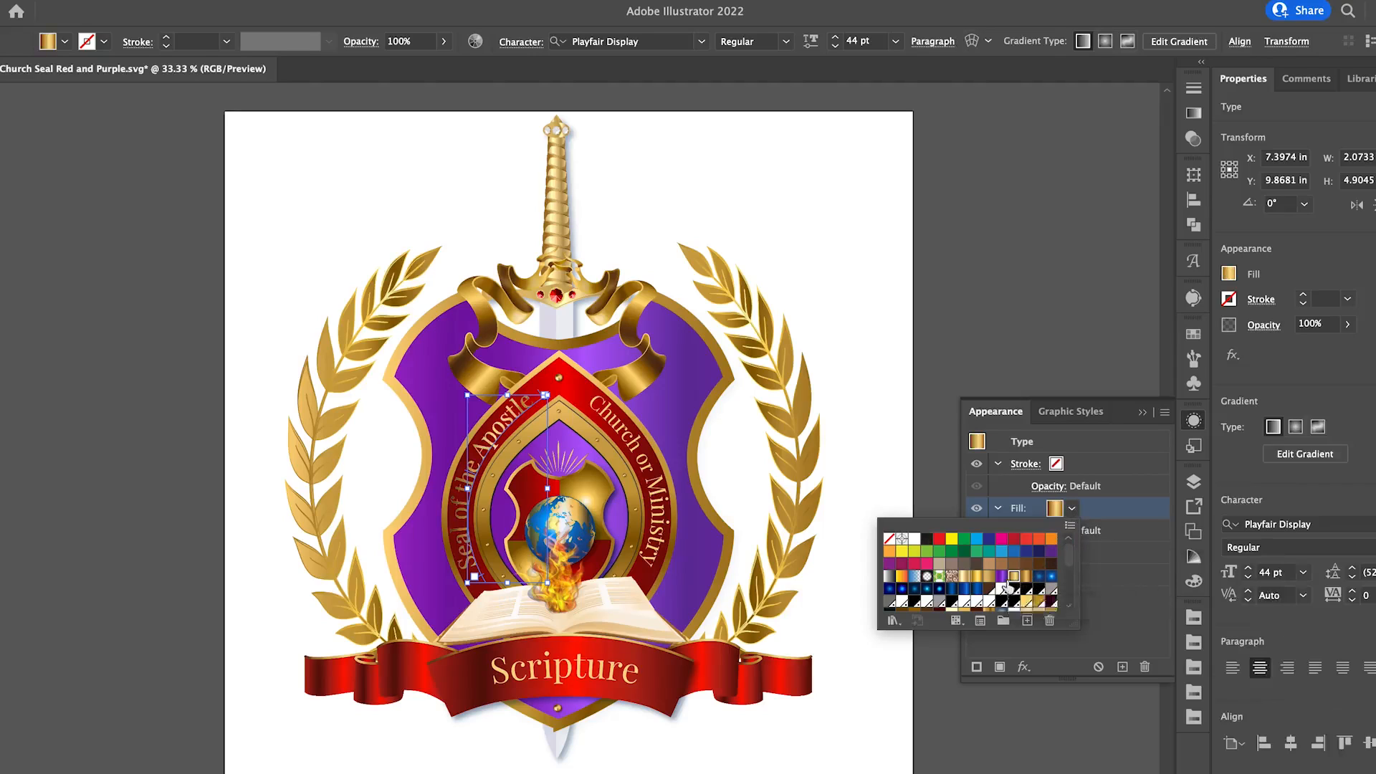
click(976, 577)
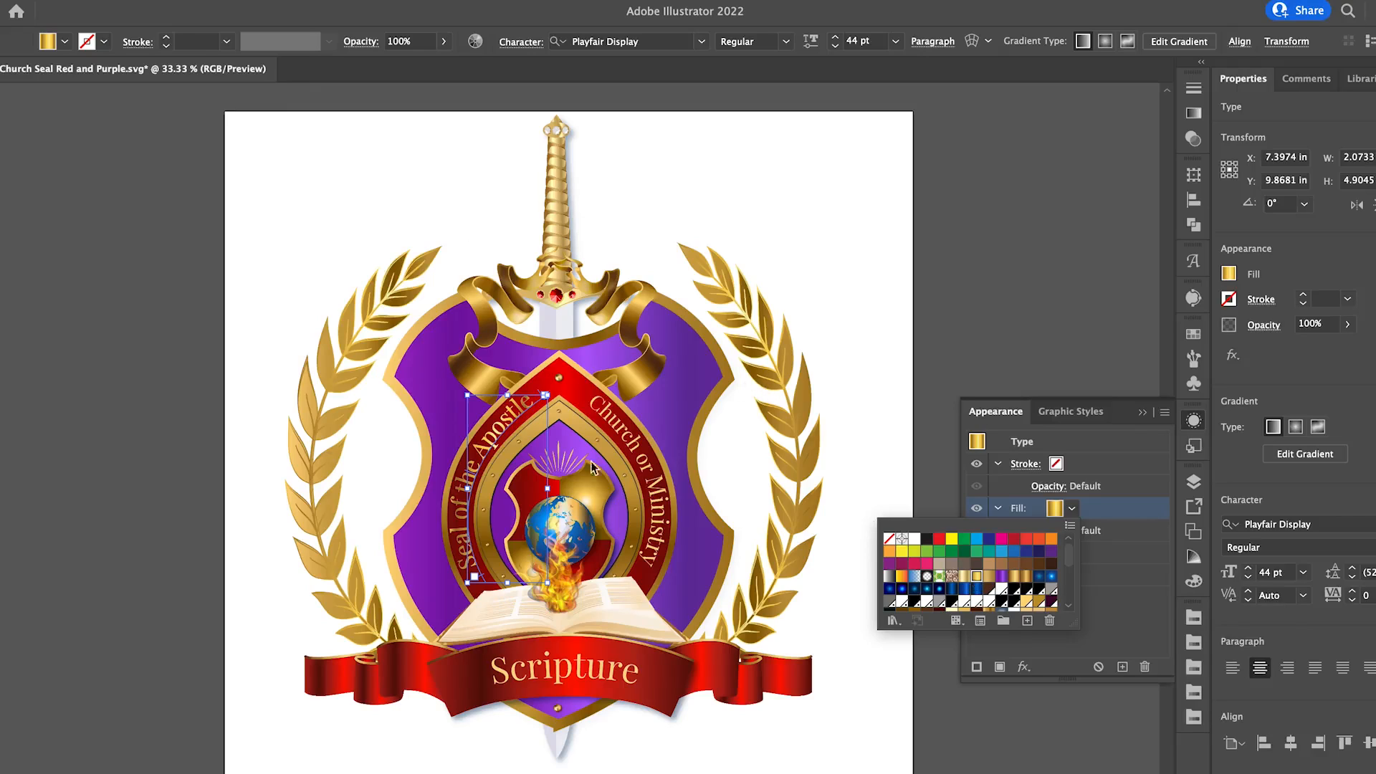
click(123, 220)
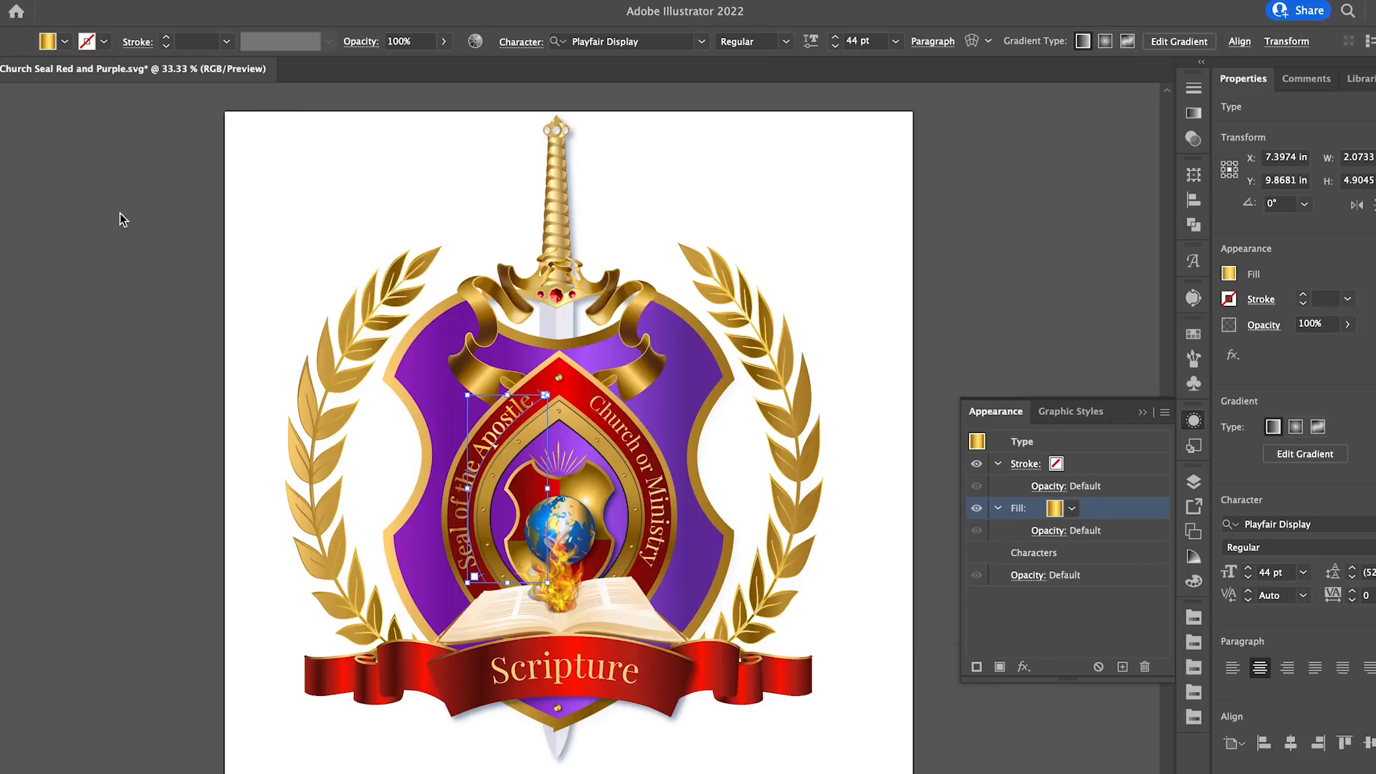
Select the "Church or Ministry" text, try a green fill, set it to white and deselect the text.
click(613, 428)
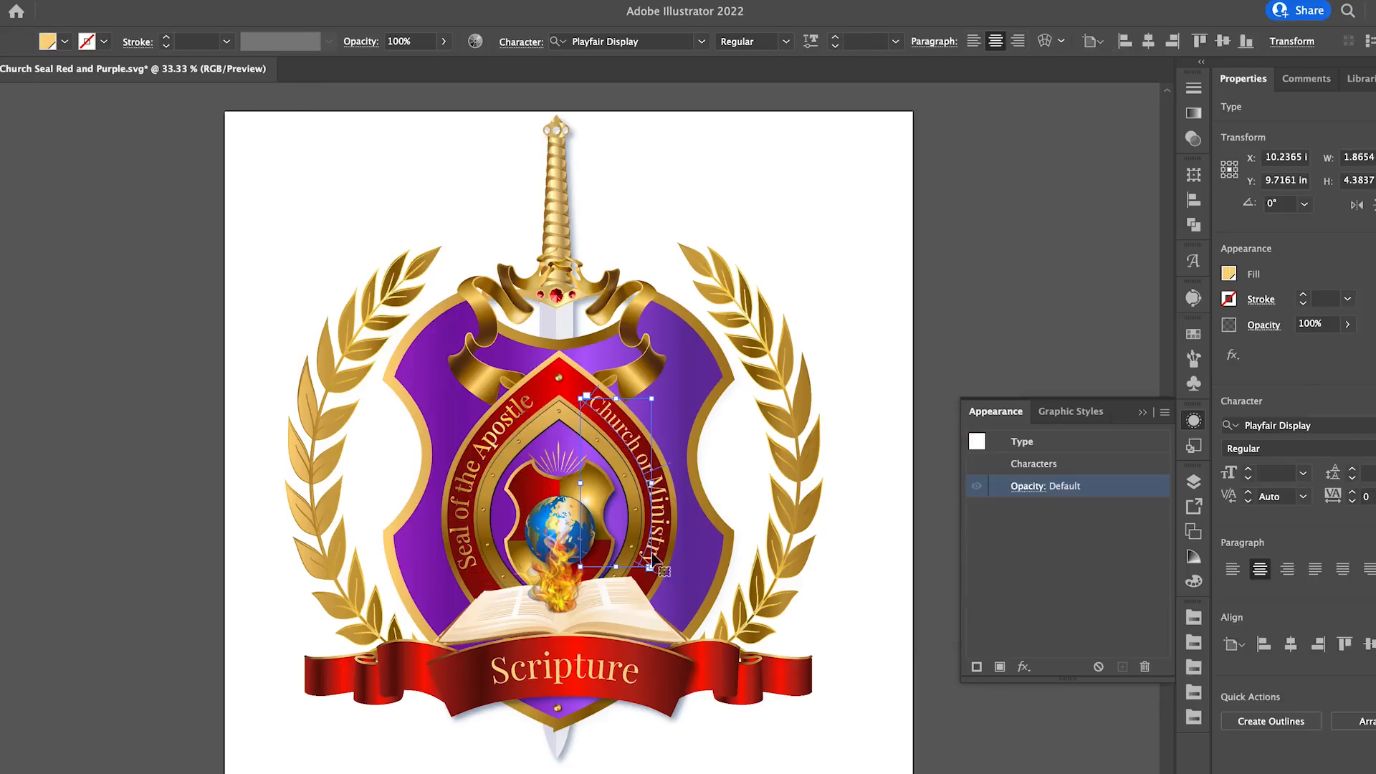
click(65, 42)
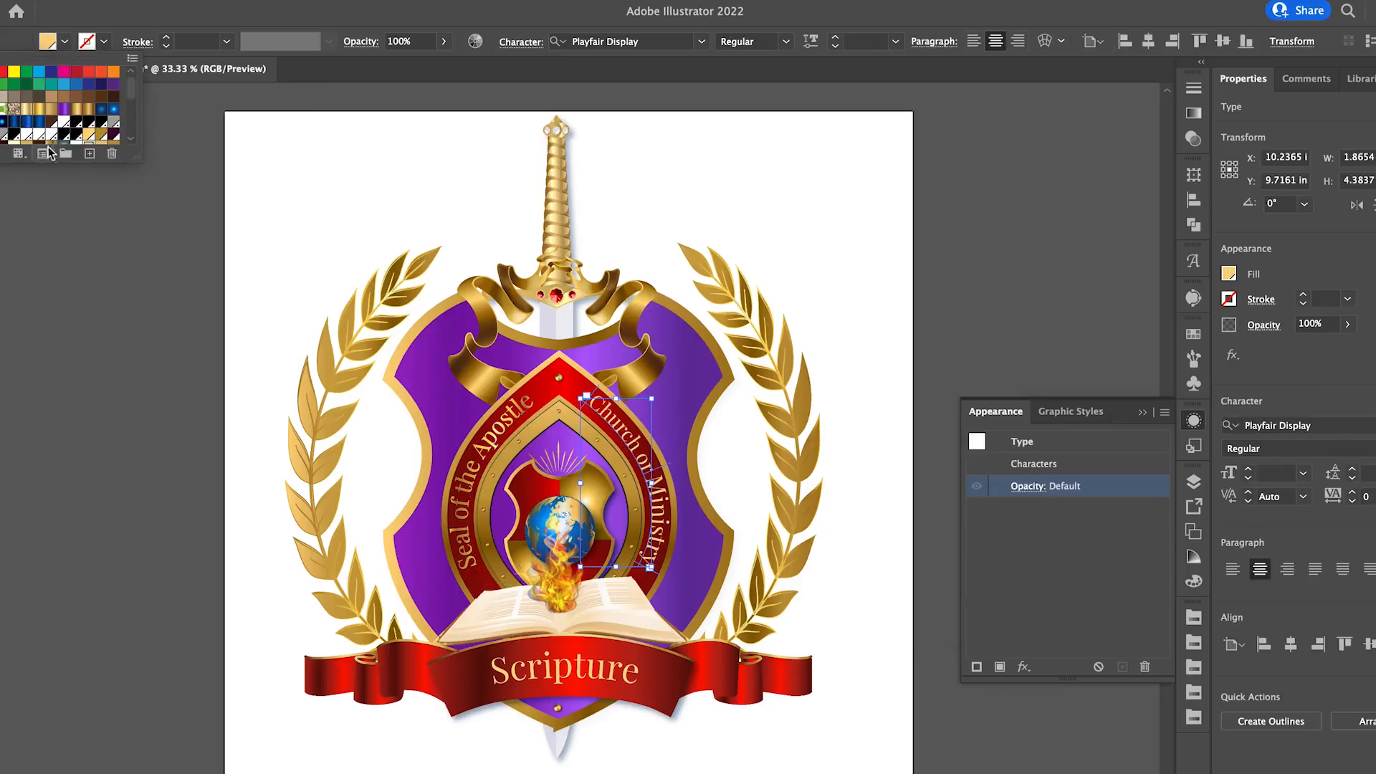
click(62, 127)
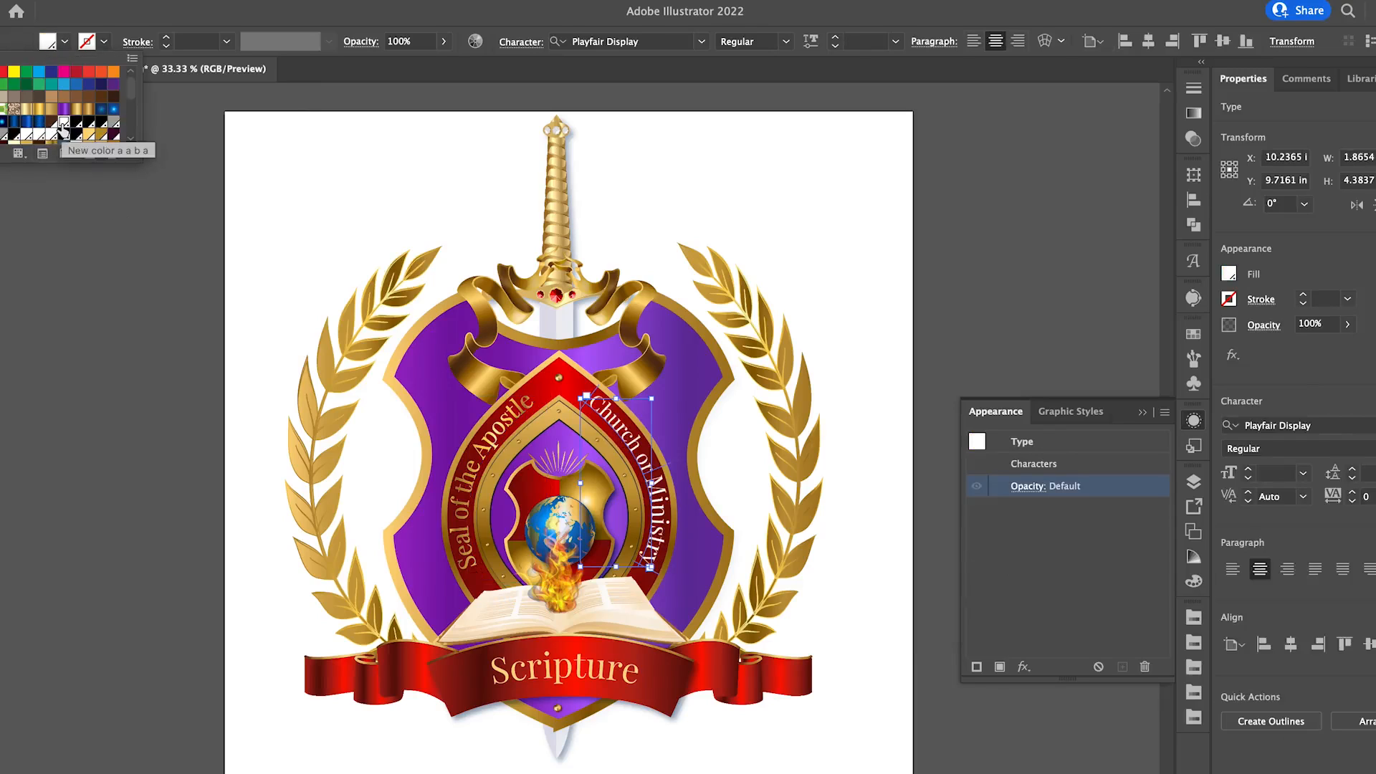
click(14, 84)
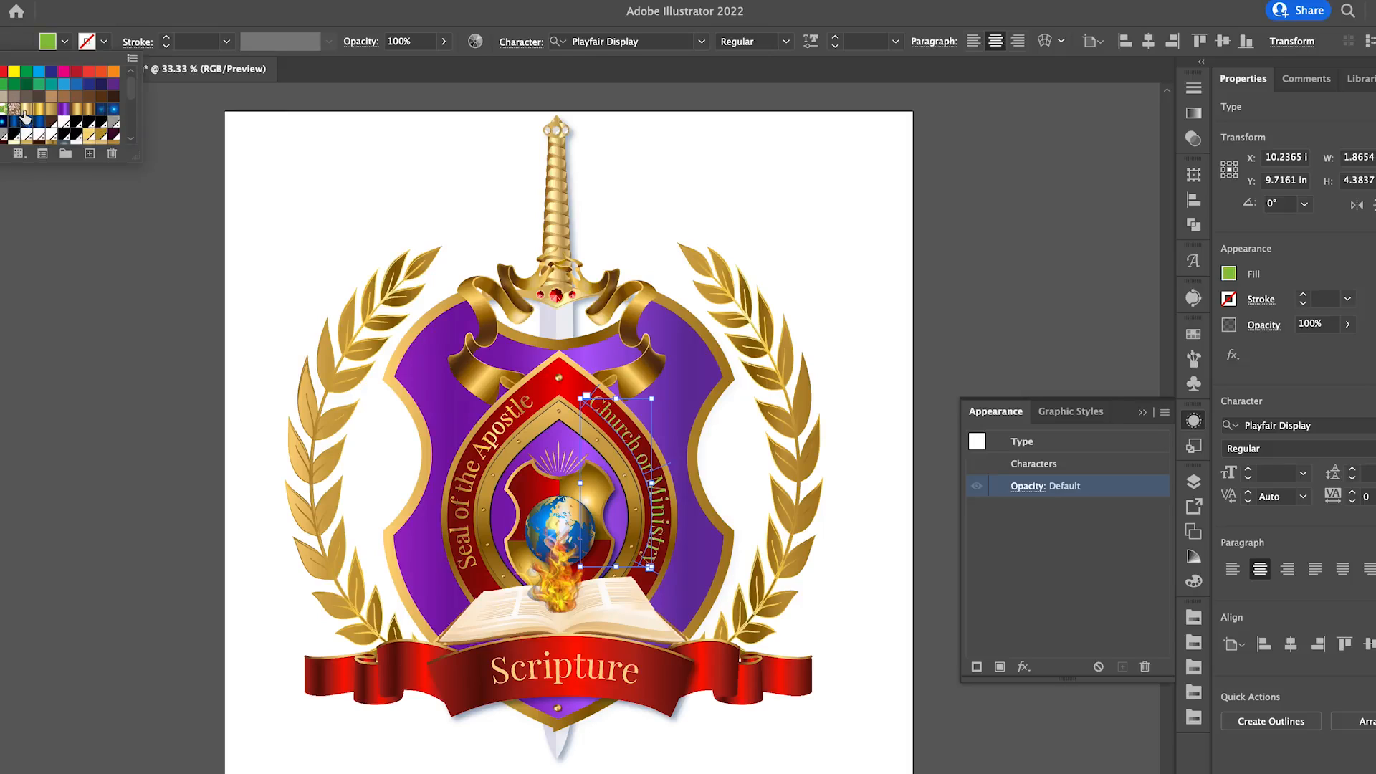
click(64, 124)
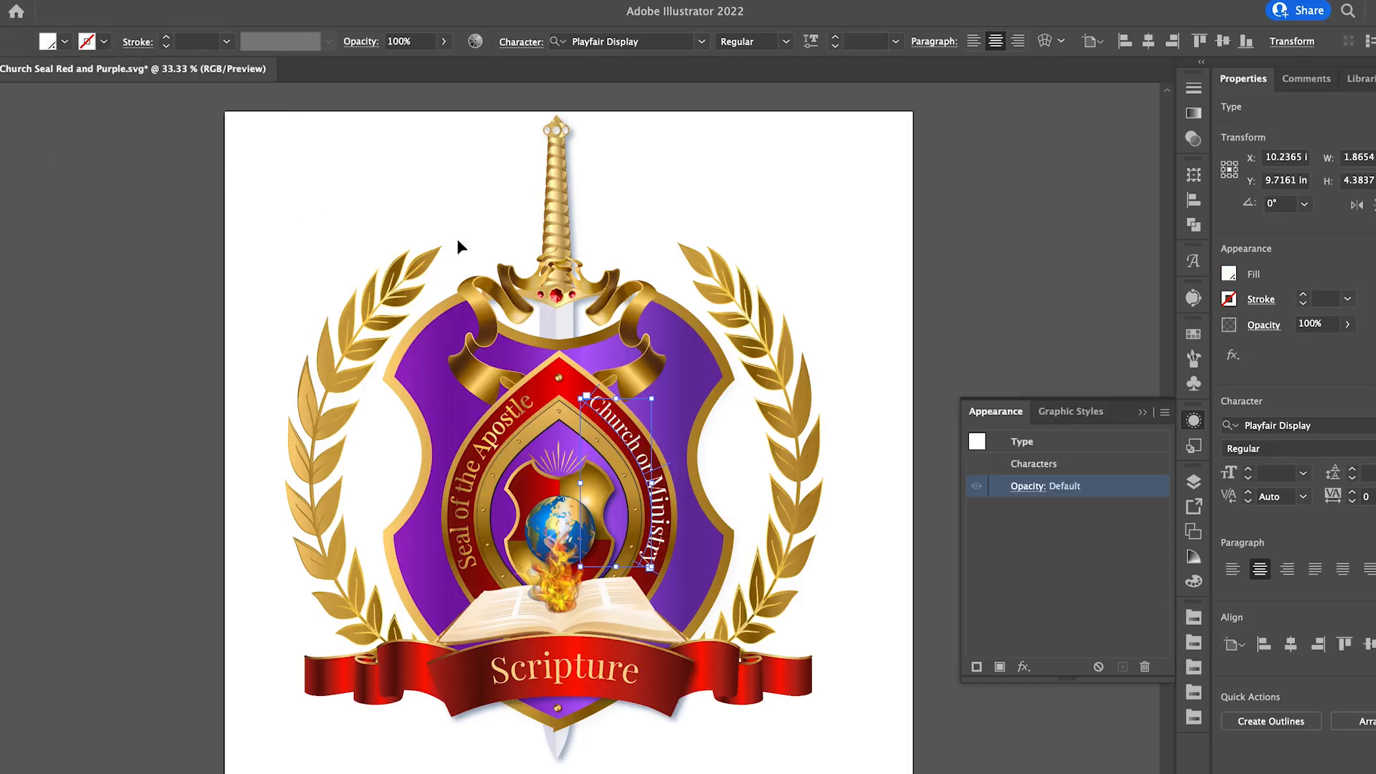
click(781, 233)
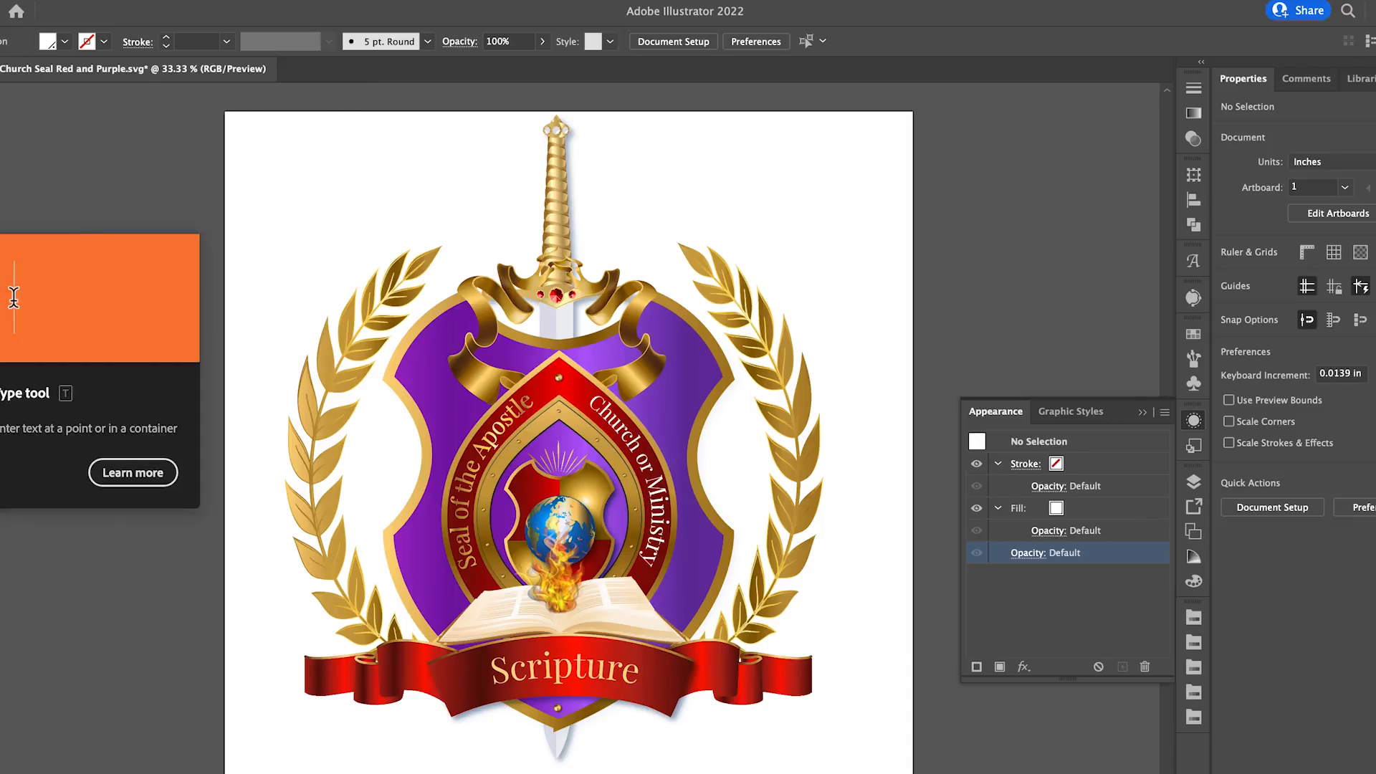
Highlight the "Scripture" banner text with the Type tool and left-align it after trying right alignment.
key(t)
click(553, 673)
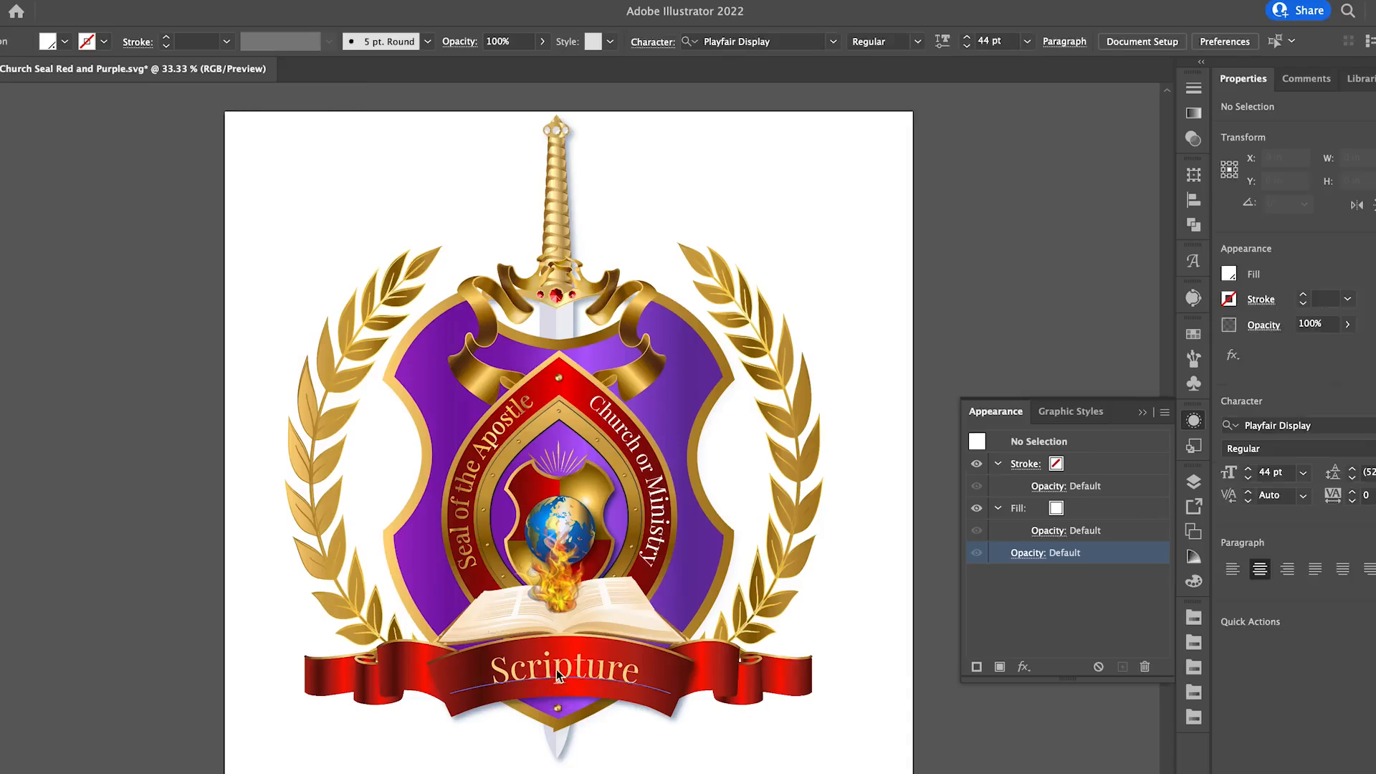
drag(644, 680, 487, 670)
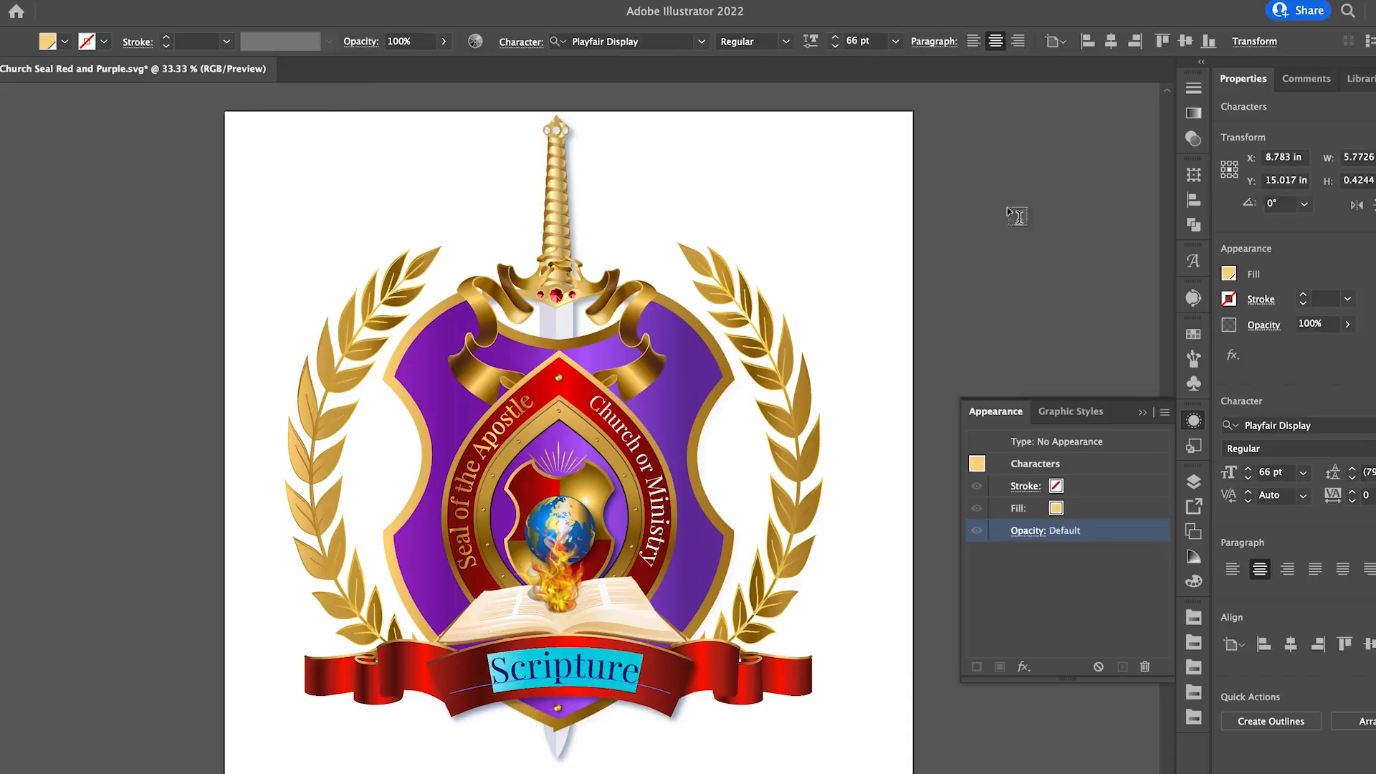
click(973, 41)
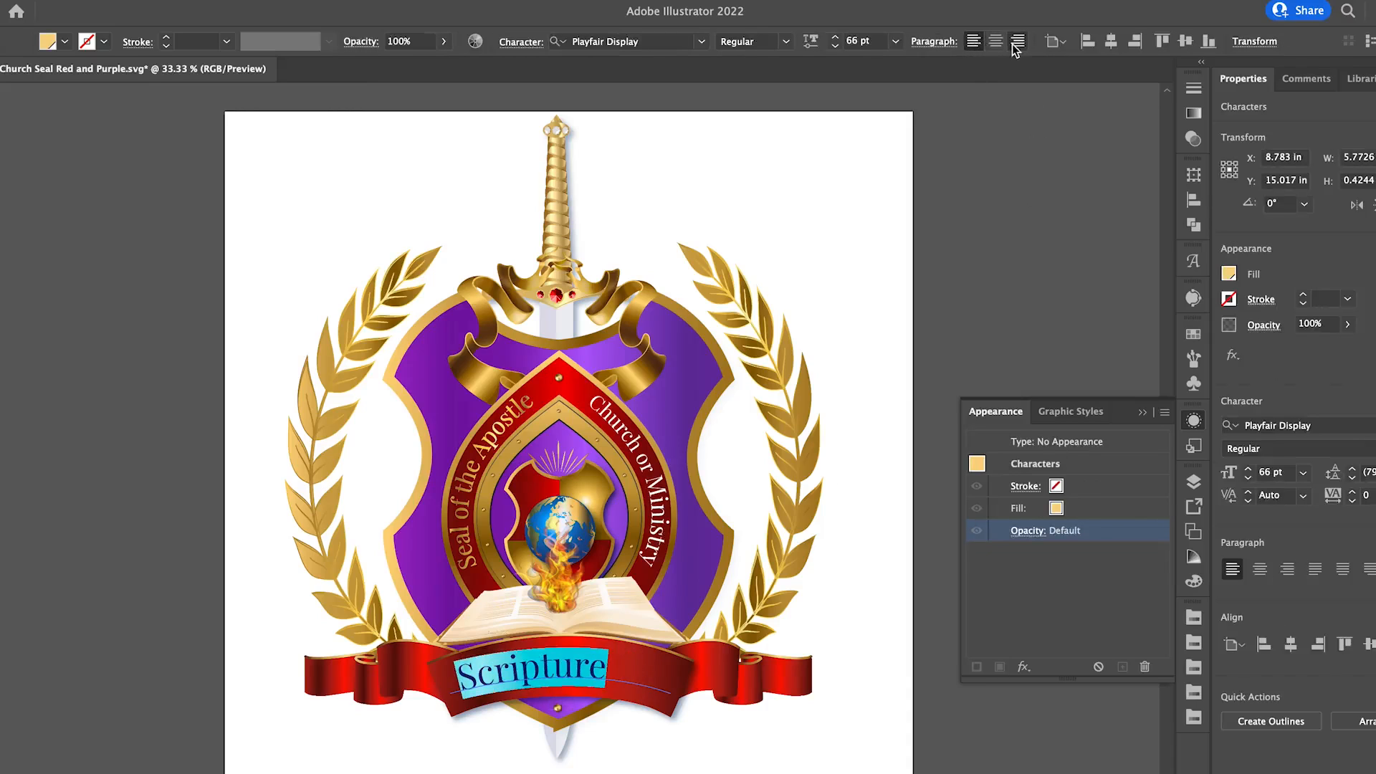
click(1017, 41)
click(974, 43)
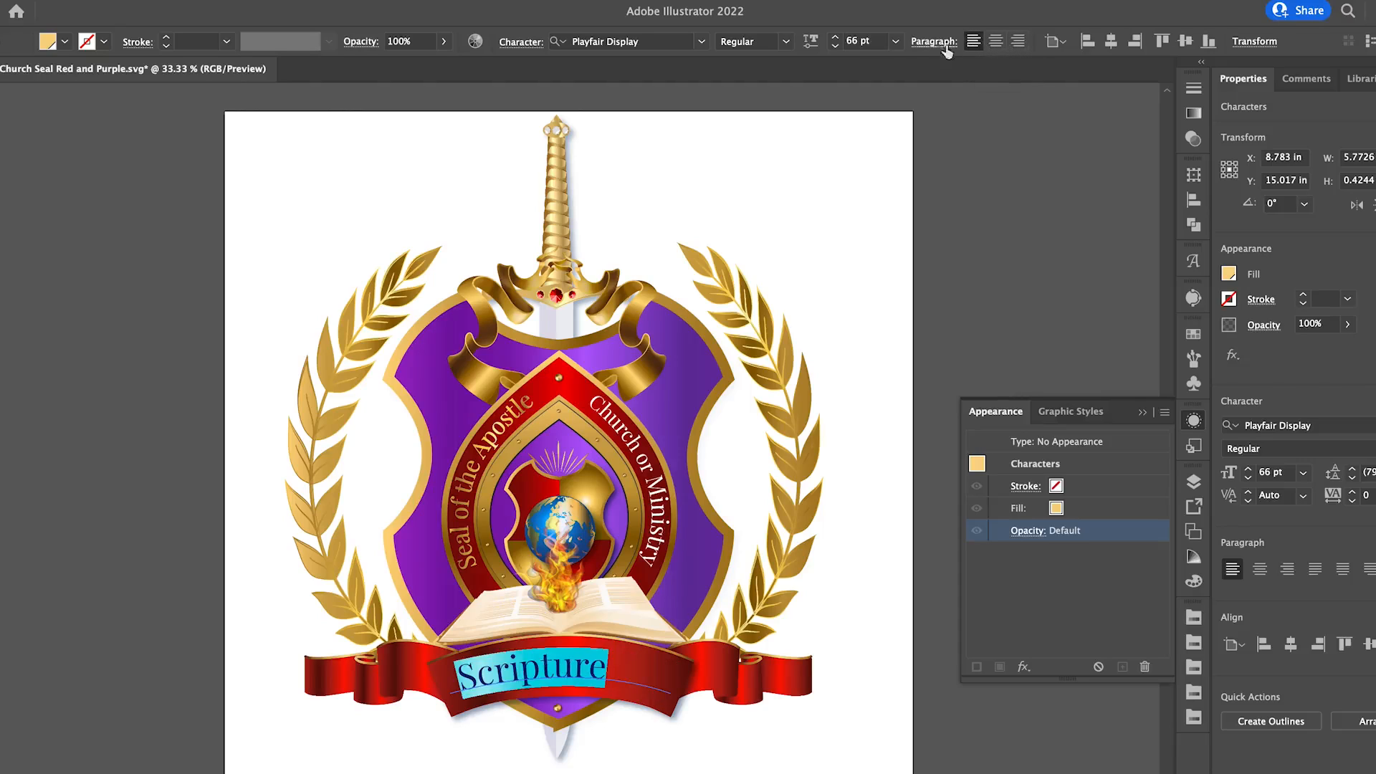
Reduce the font size of the highlighted "Scripture" text to 56 pt.
click(835, 46)
click(836, 45)
click(835, 45)
click(836, 45)
click(836, 45)
click(836, 45)
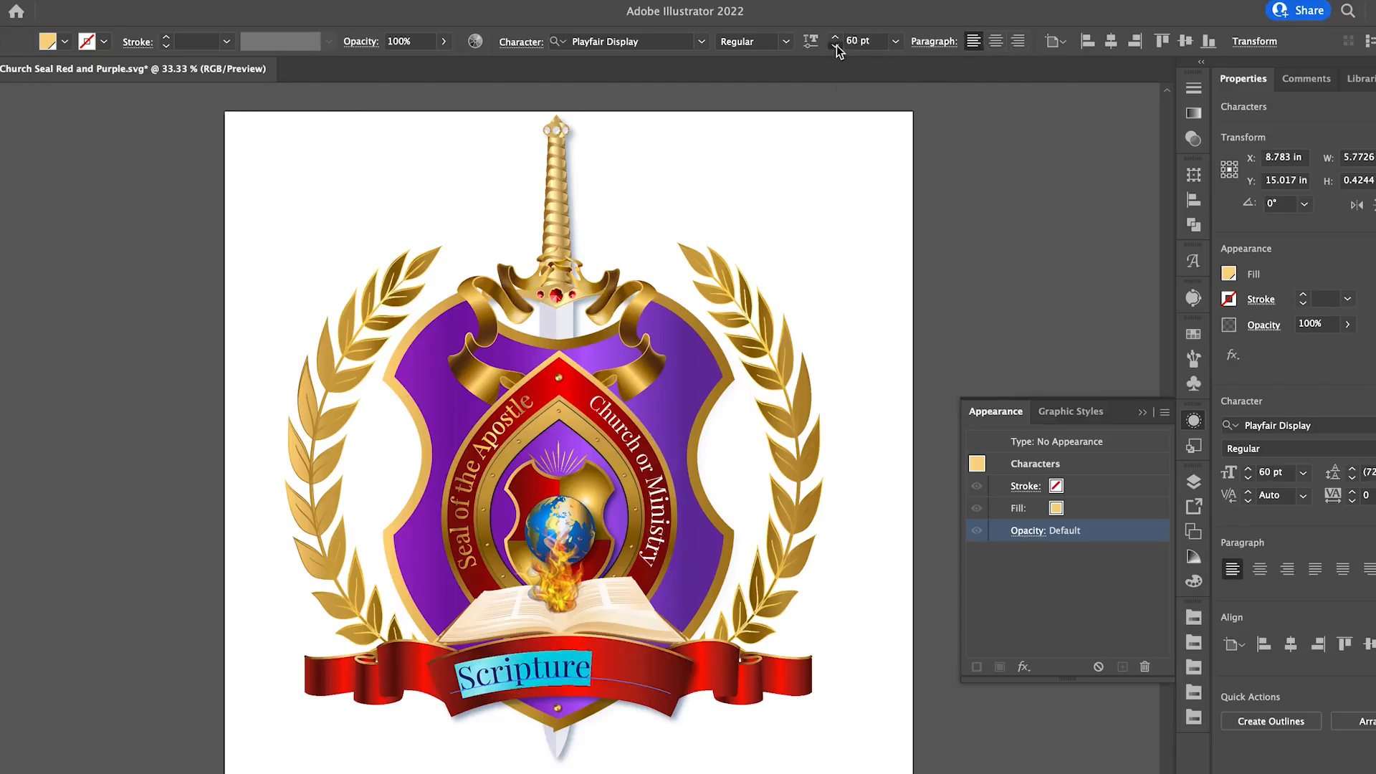
click(836, 46)
click(835, 45)
click(835, 45)
click(836, 45)
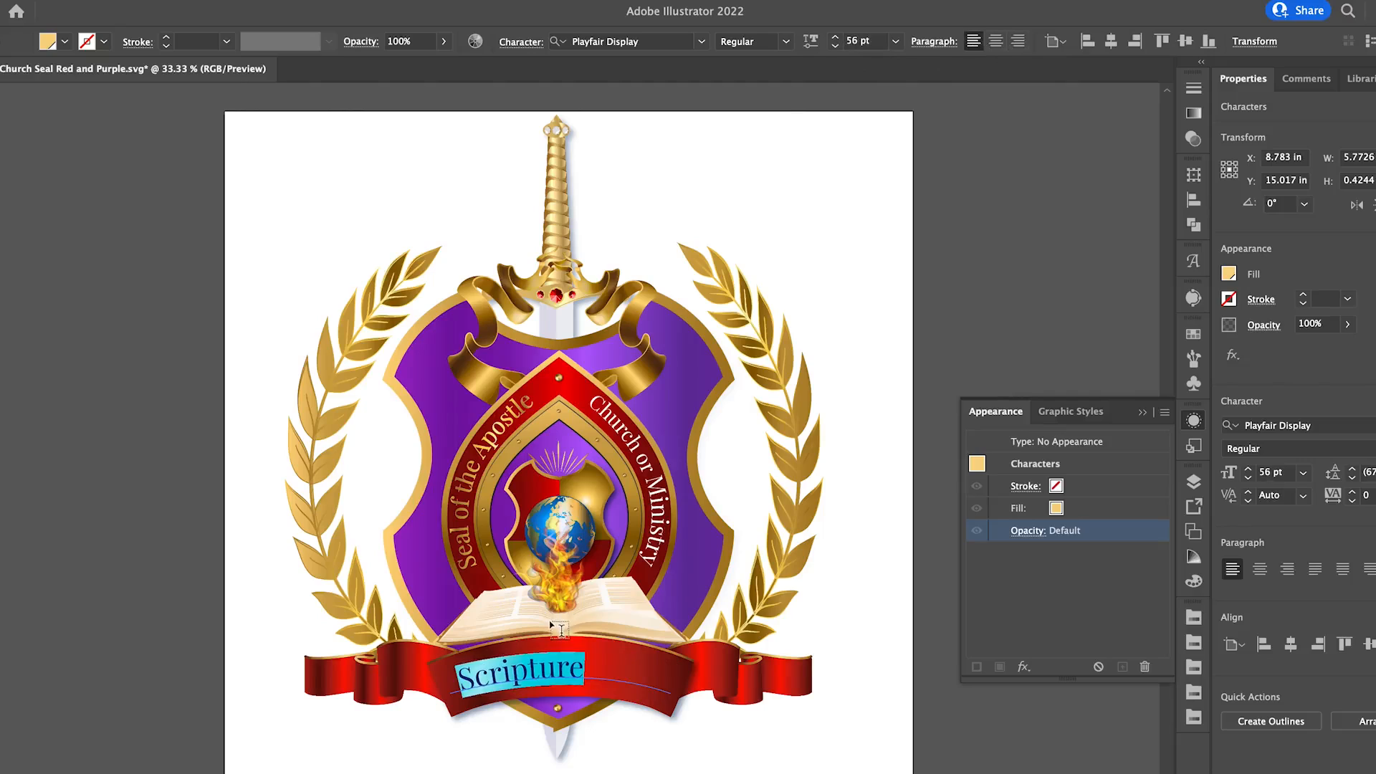
Replace the banner text with "John 1:3", centre it on its path and finish text editing.
text(John 1)
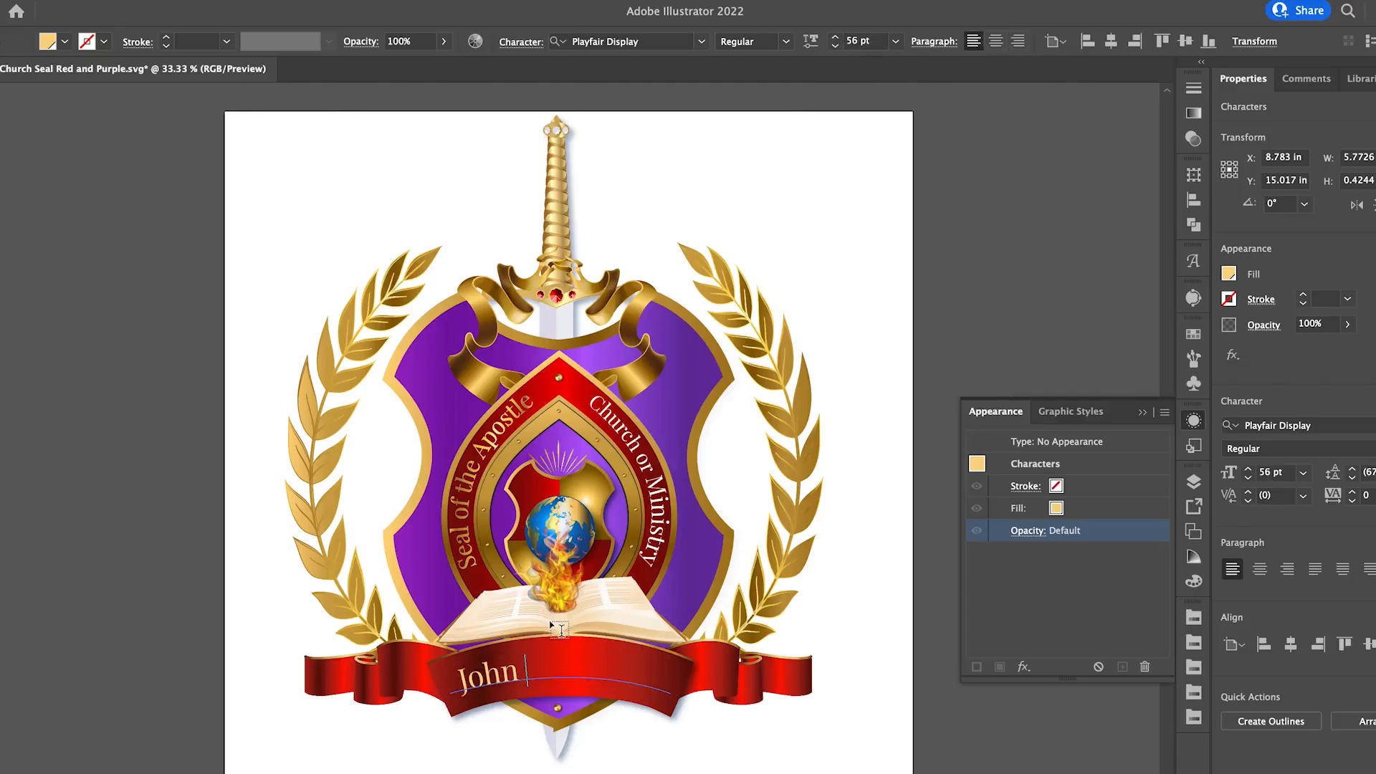
text(:3)
click(995, 42)
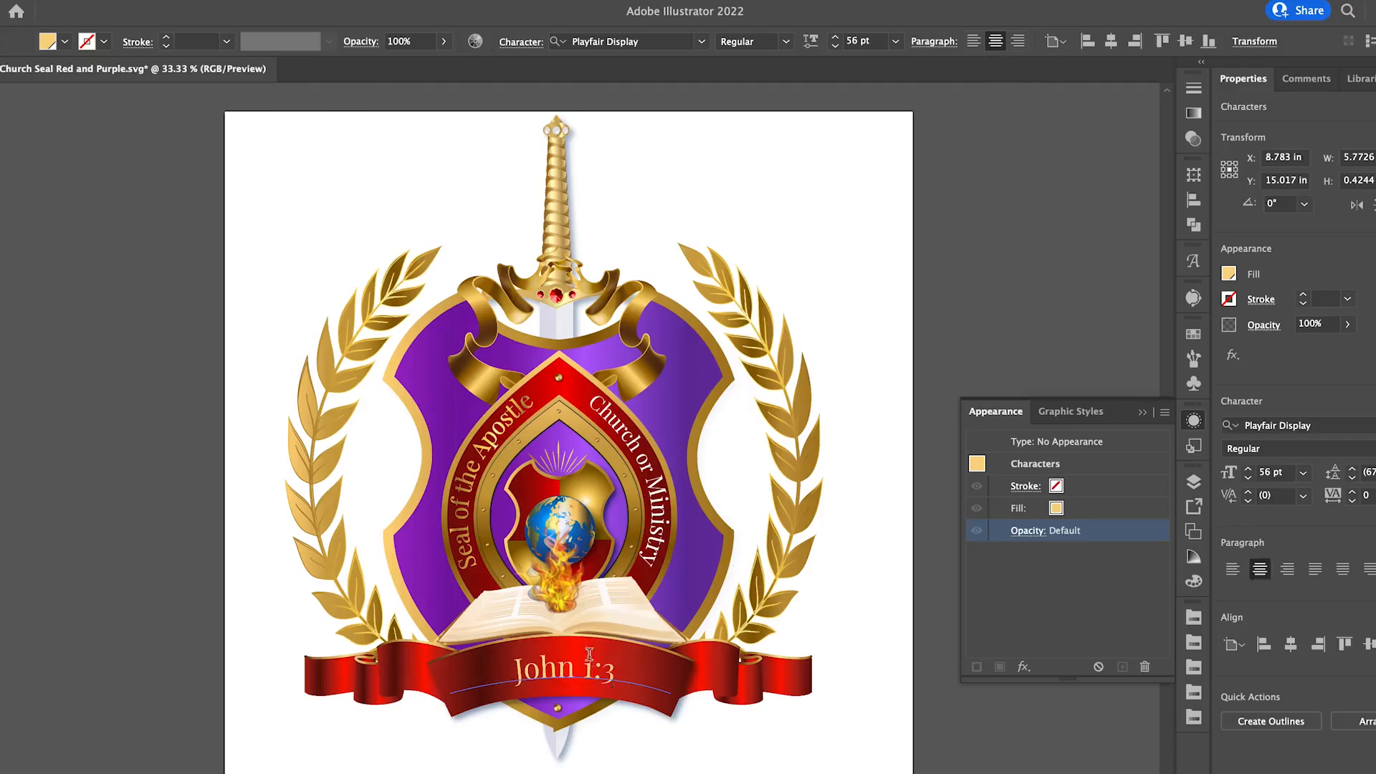
key(Escape)
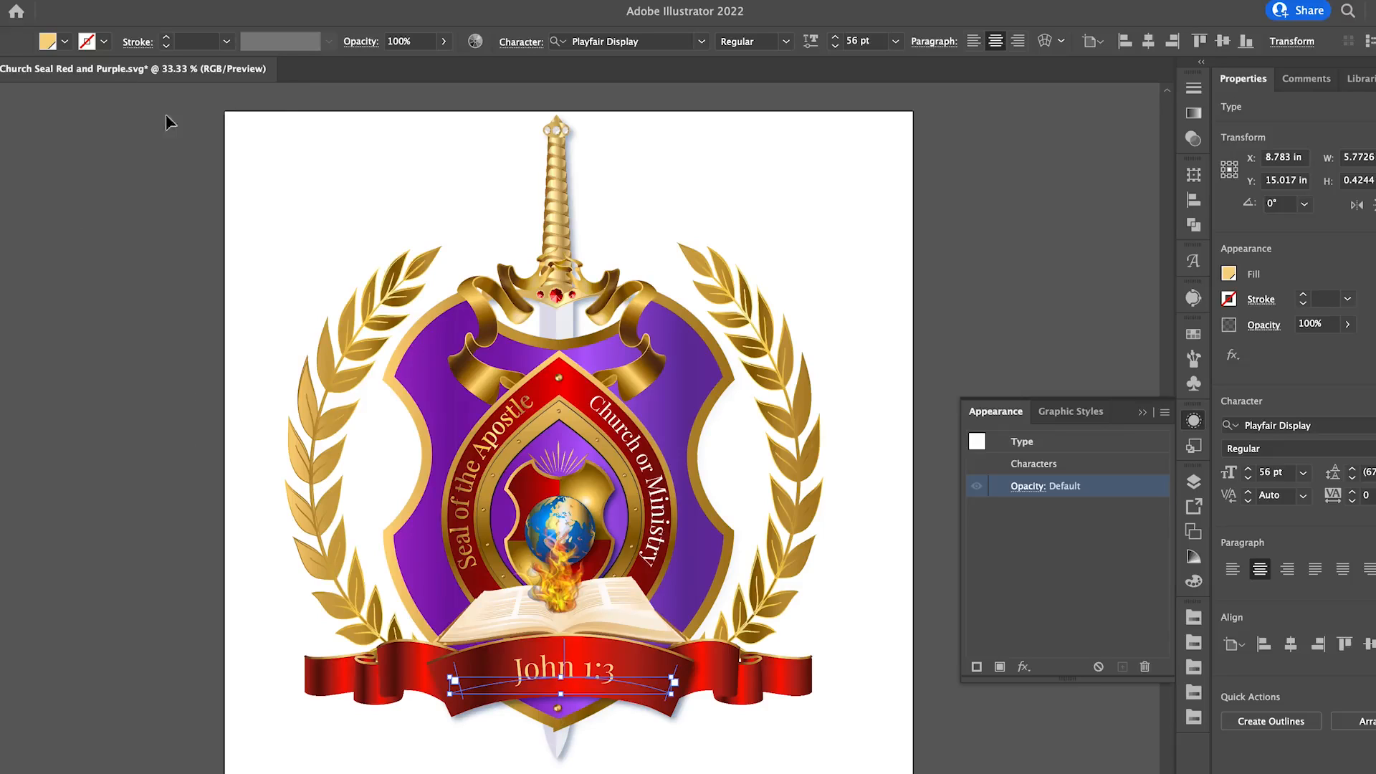
Set the fill of the "John 1:3" banner text to white and deselect it.
click(50, 47)
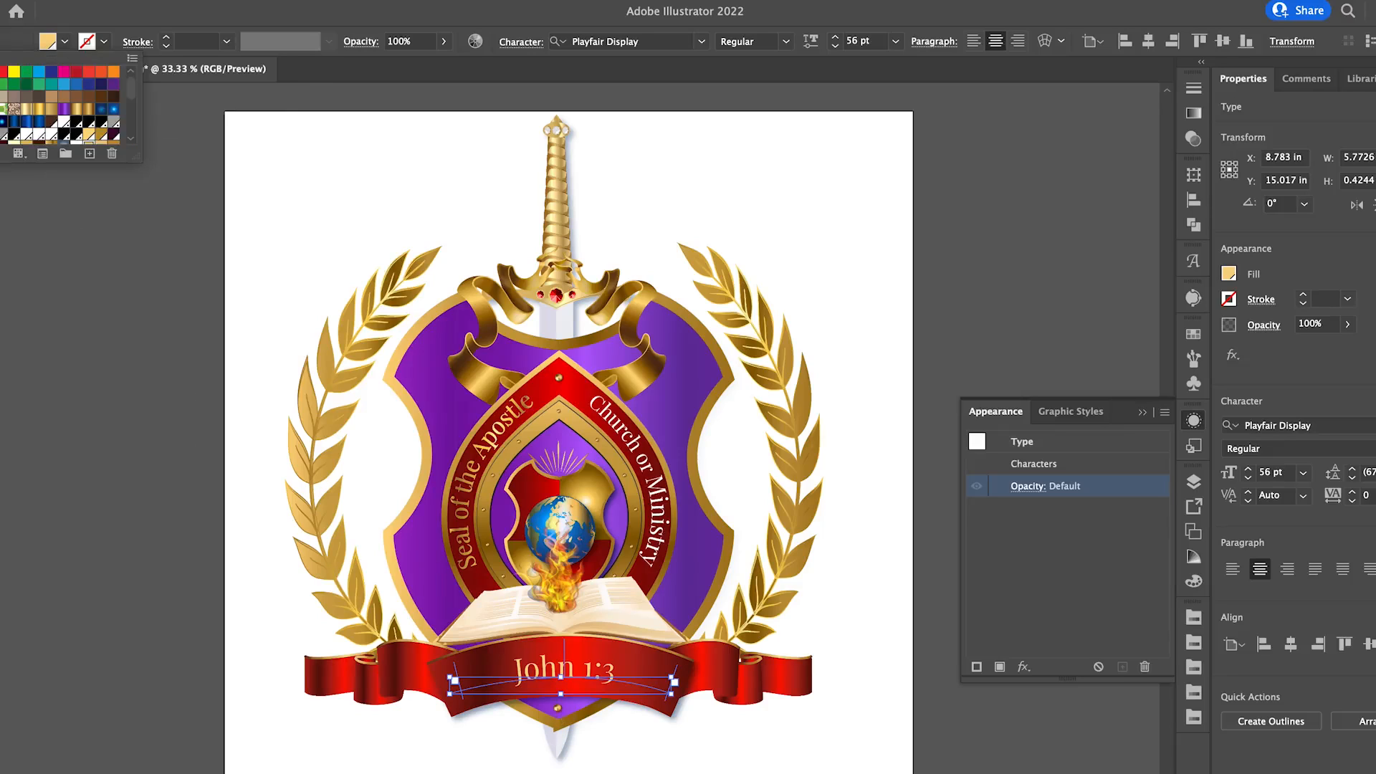
click(0, 71)
click(827, 267)
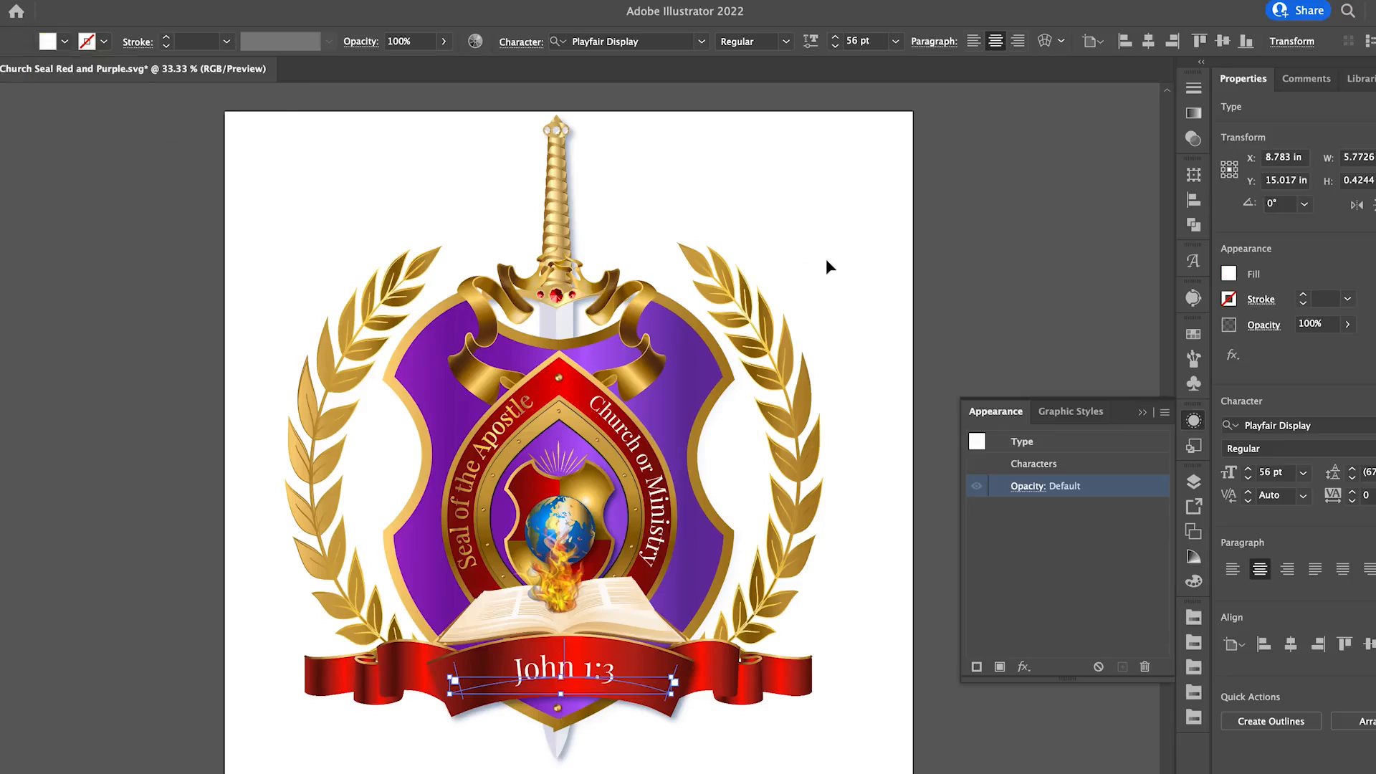
click(827, 267)
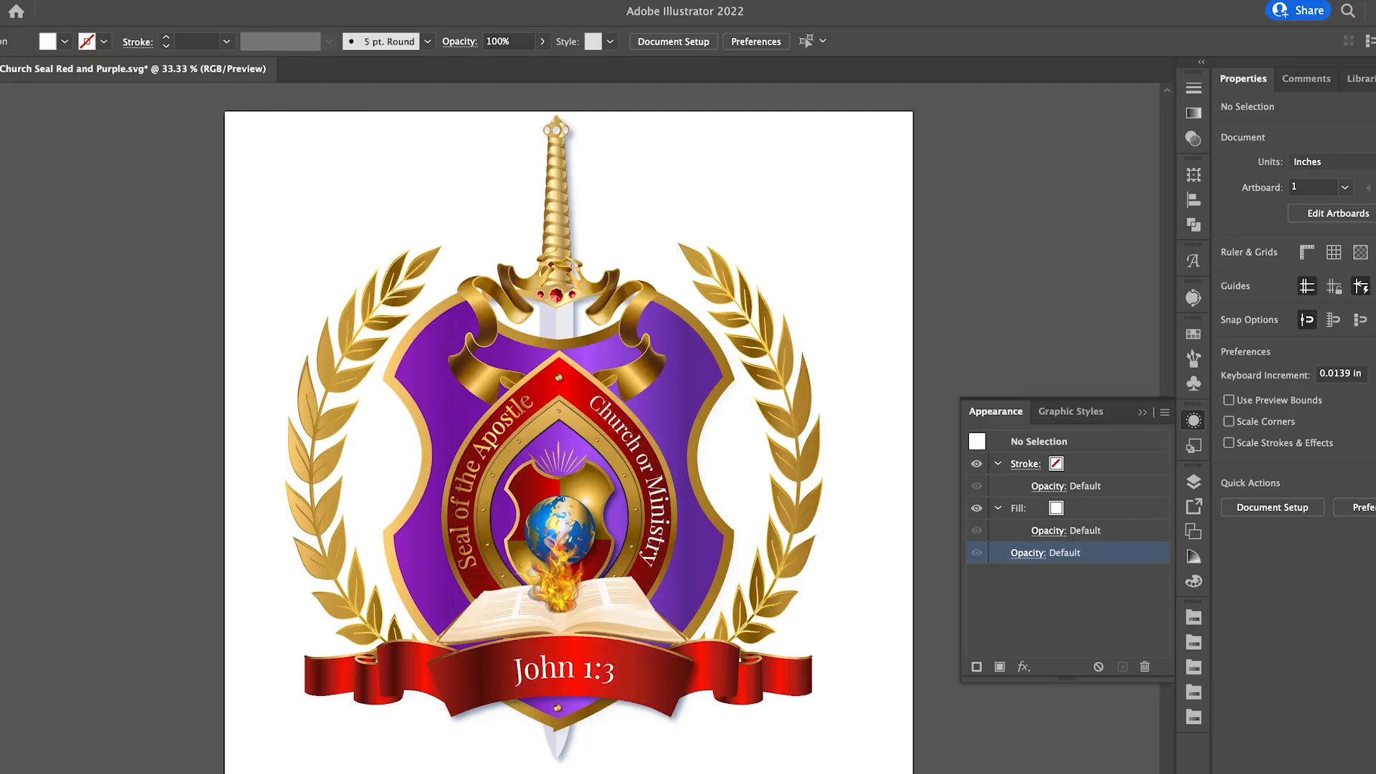
Review the file formats offered by Save As for the seal document, and cancel without saving.
click(70, 0)
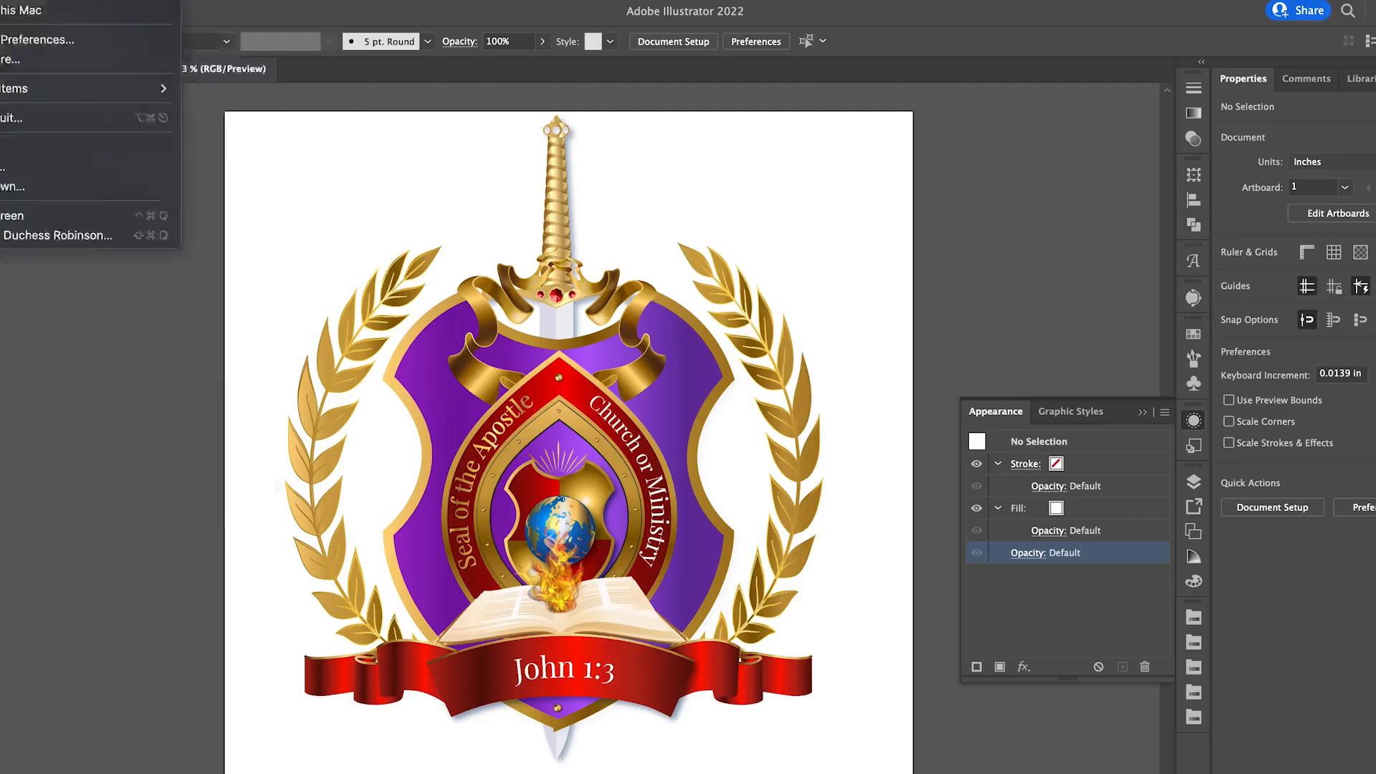
mouse_move(71, 0)
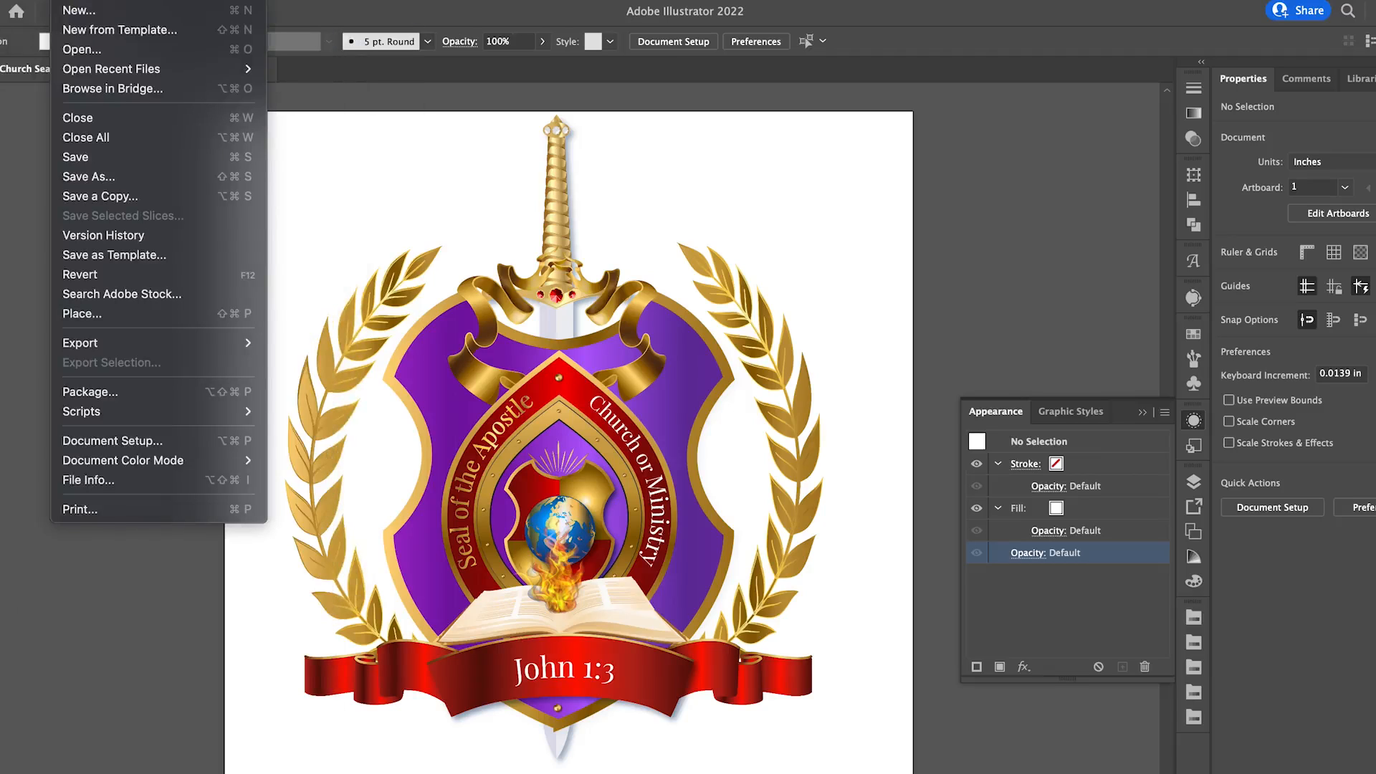
click(77, 176)
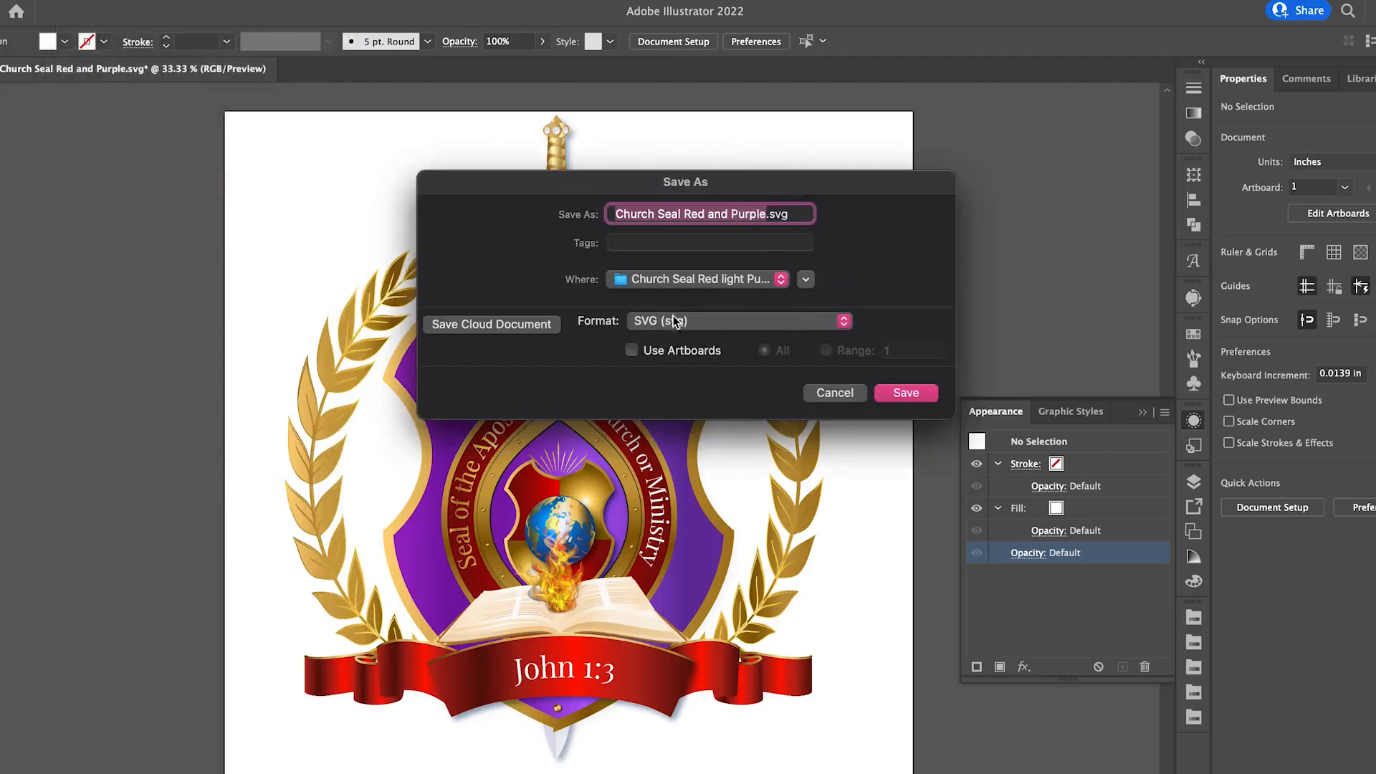
click(727, 321)
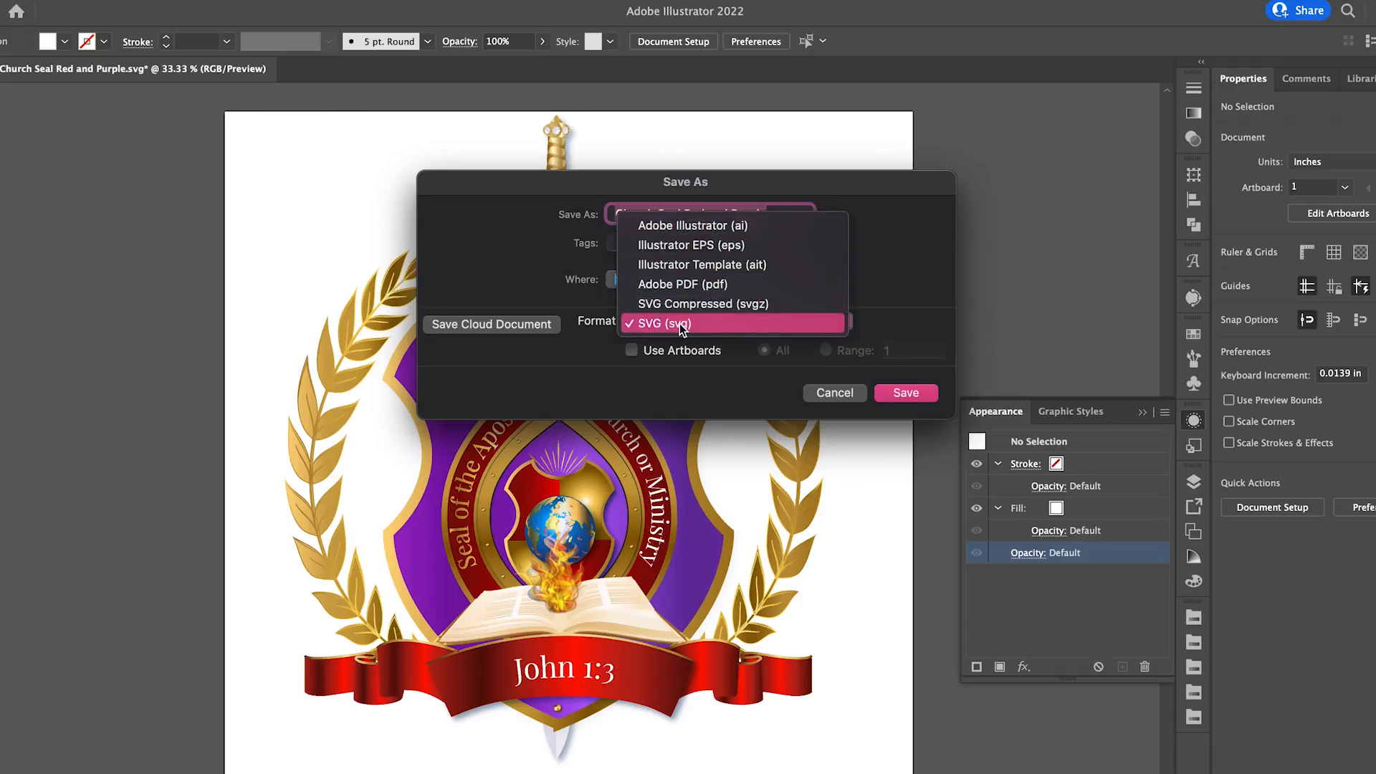
click(827, 395)
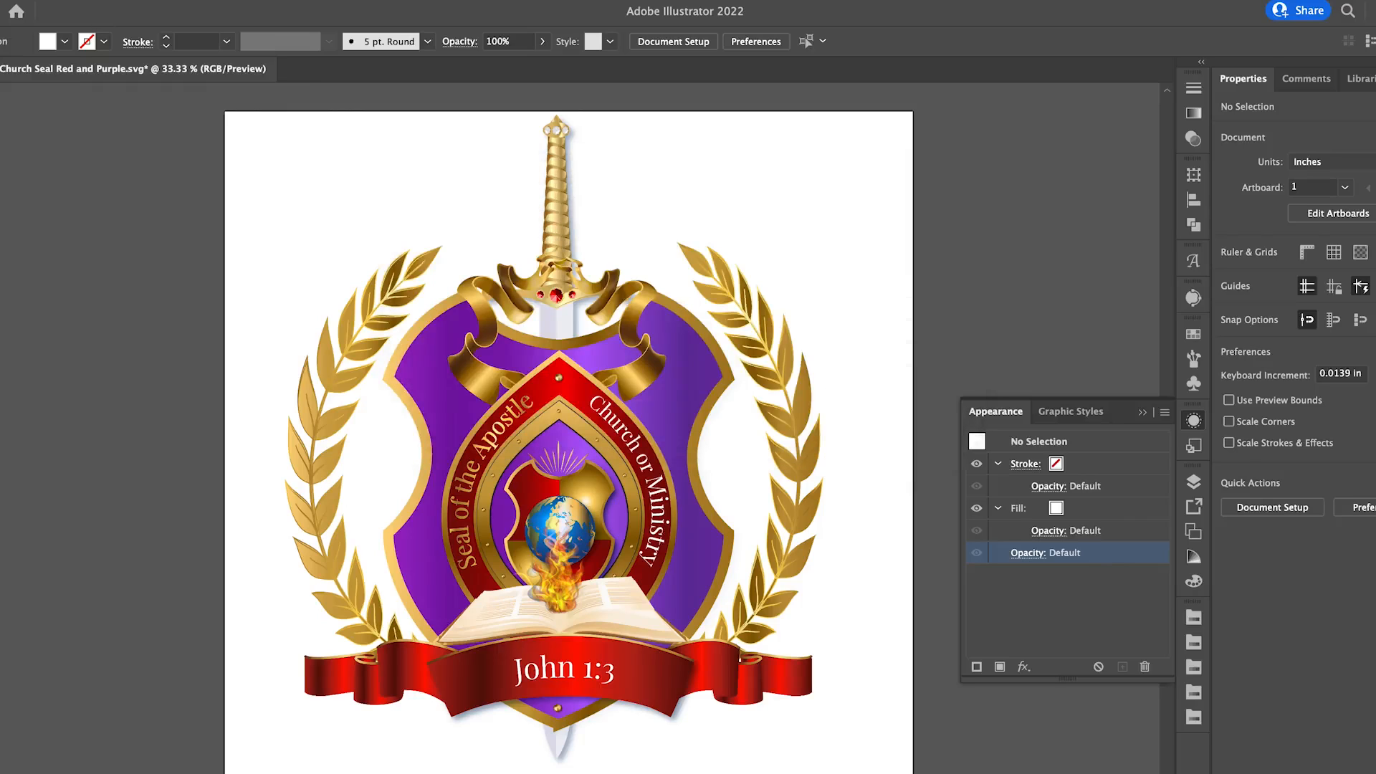
Try to export the seal with Export As in PNG format under its current name, and decline to replace the existing file.
click(67, 0)
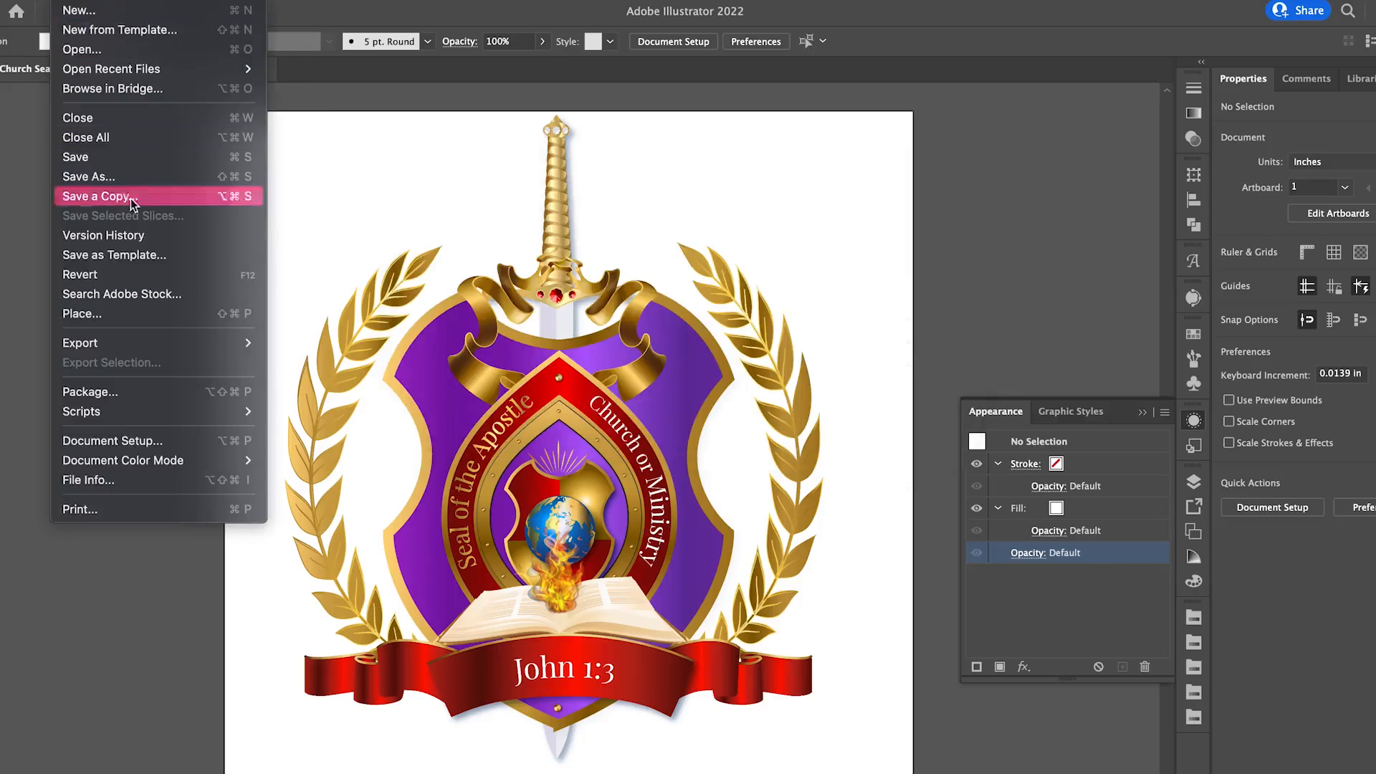
mouse_move(161, 340)
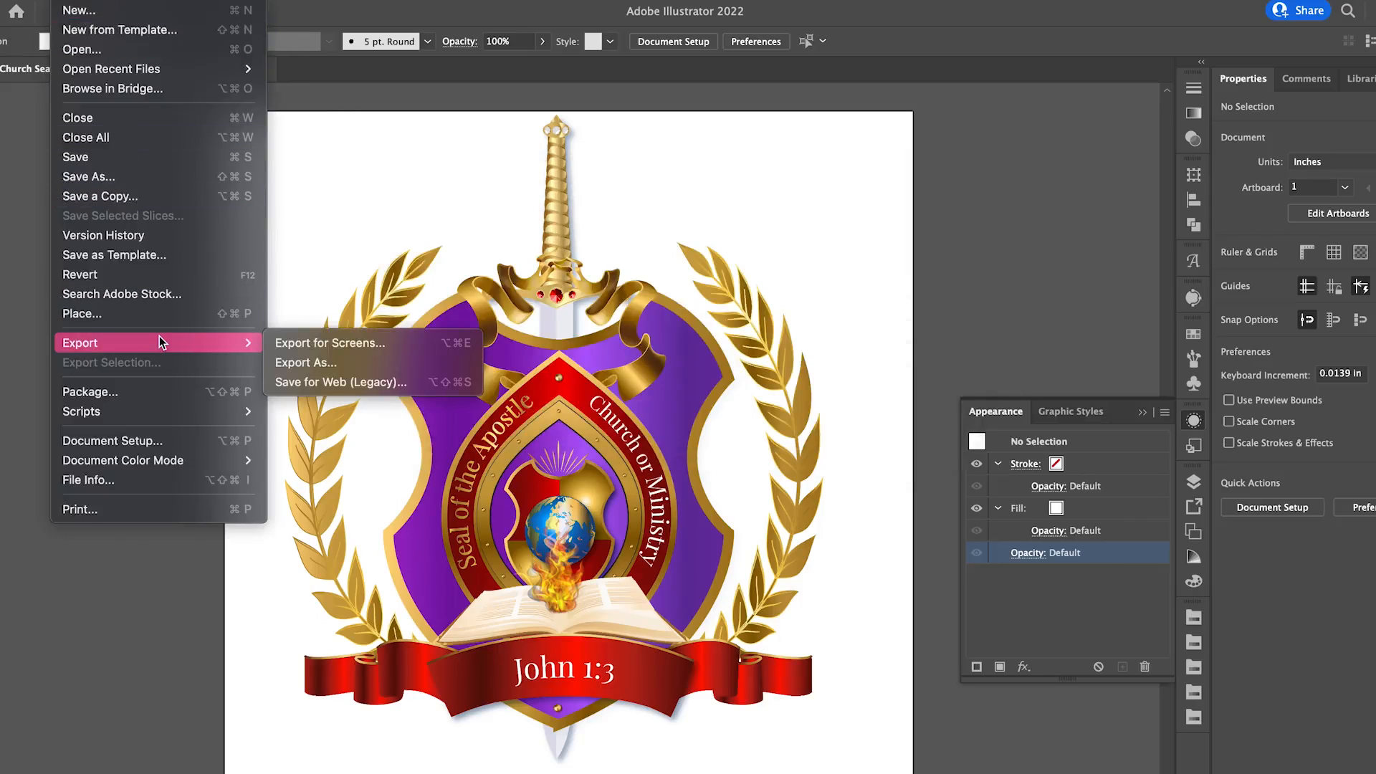
click(299, 364)
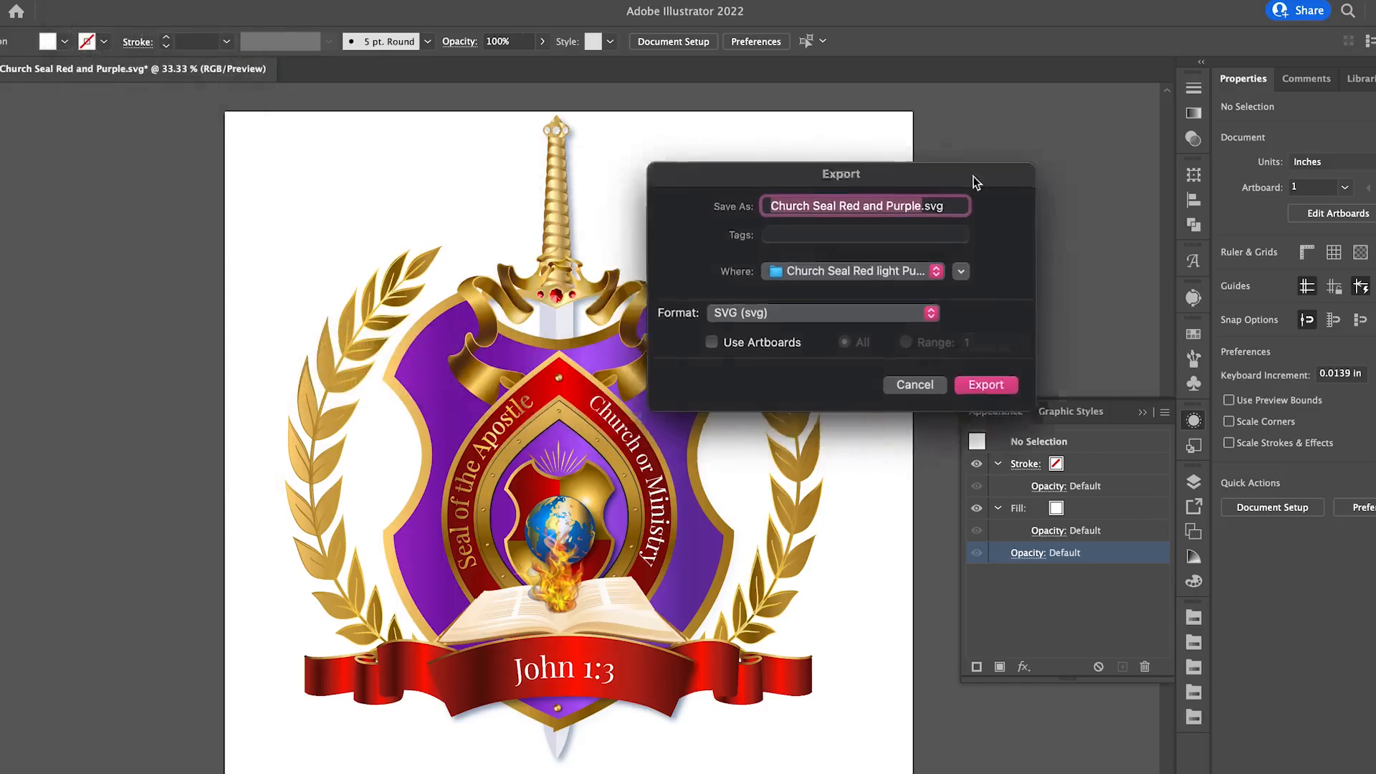
drag(973, 176, 1041, 158)
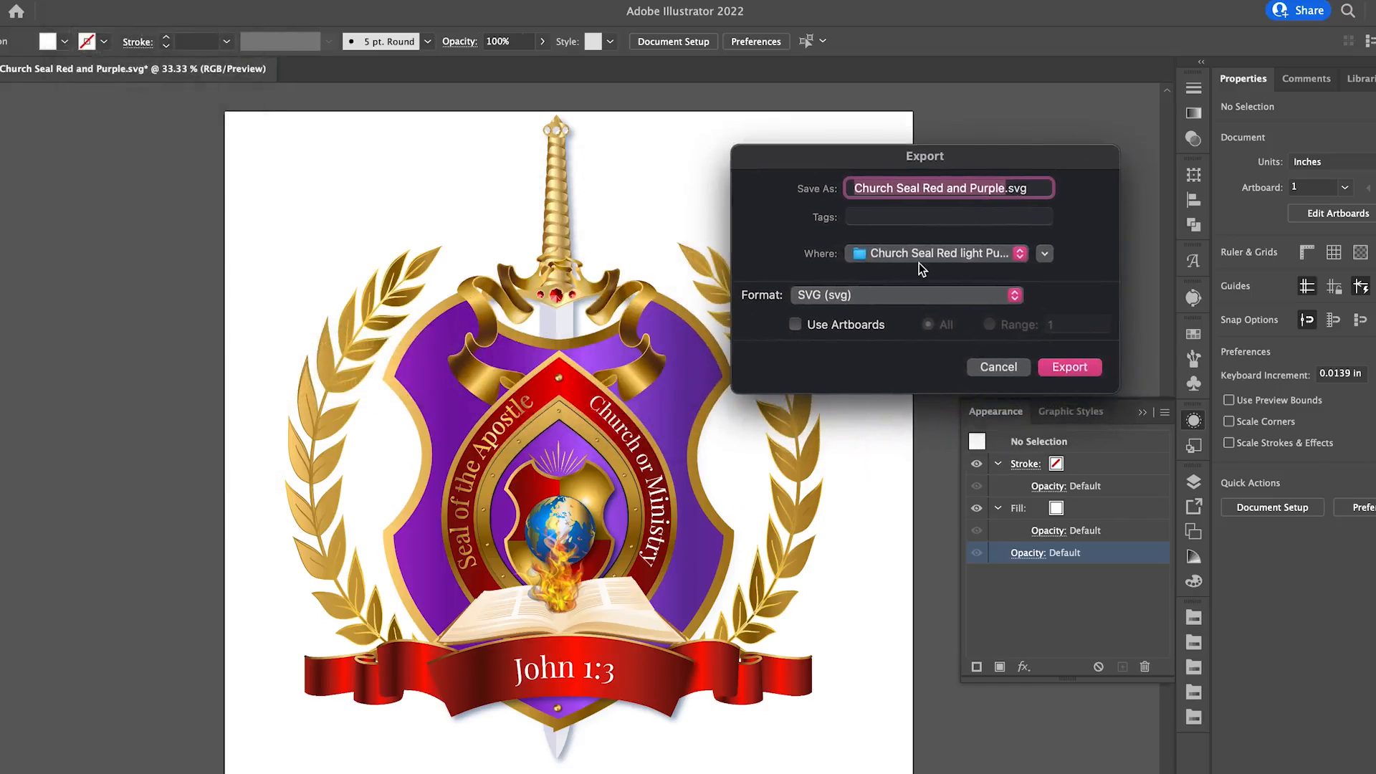
click(922, 299)
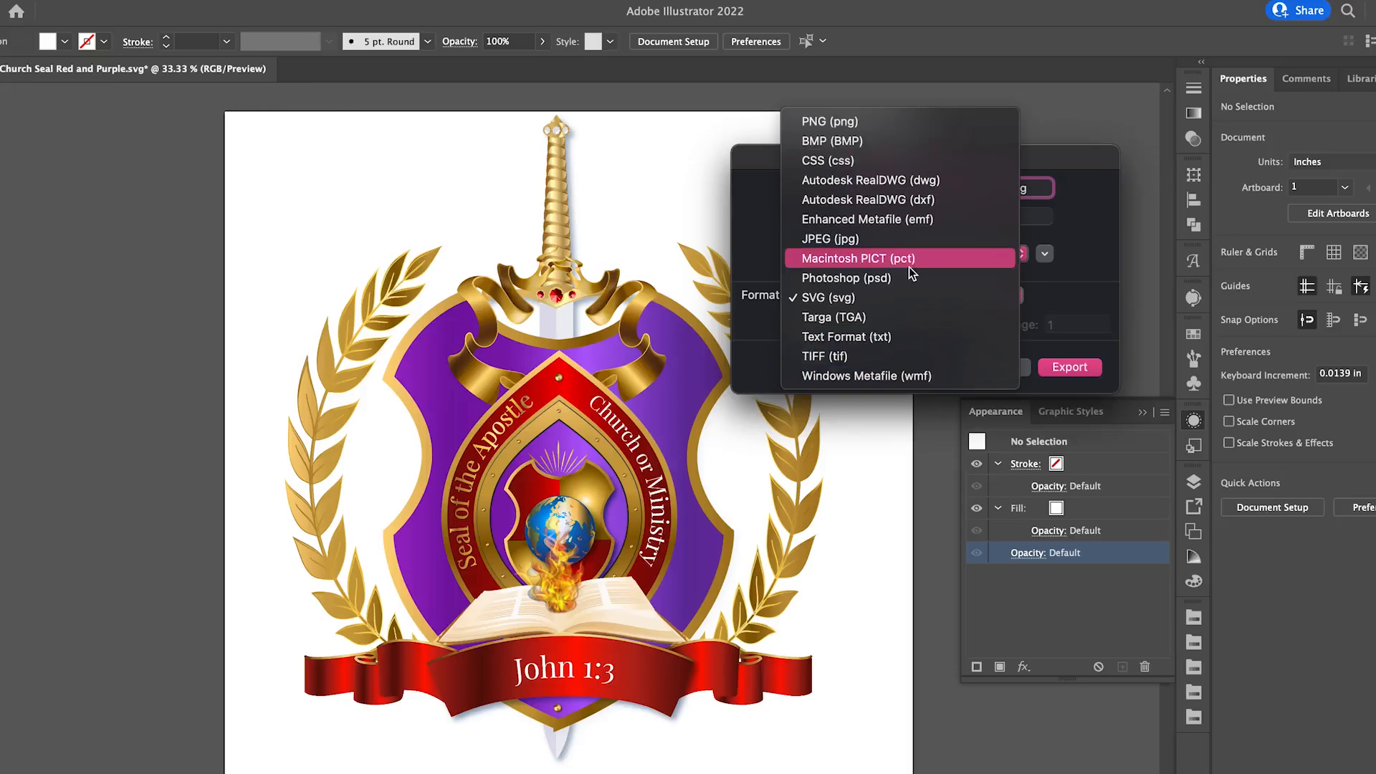
click(862, 127)
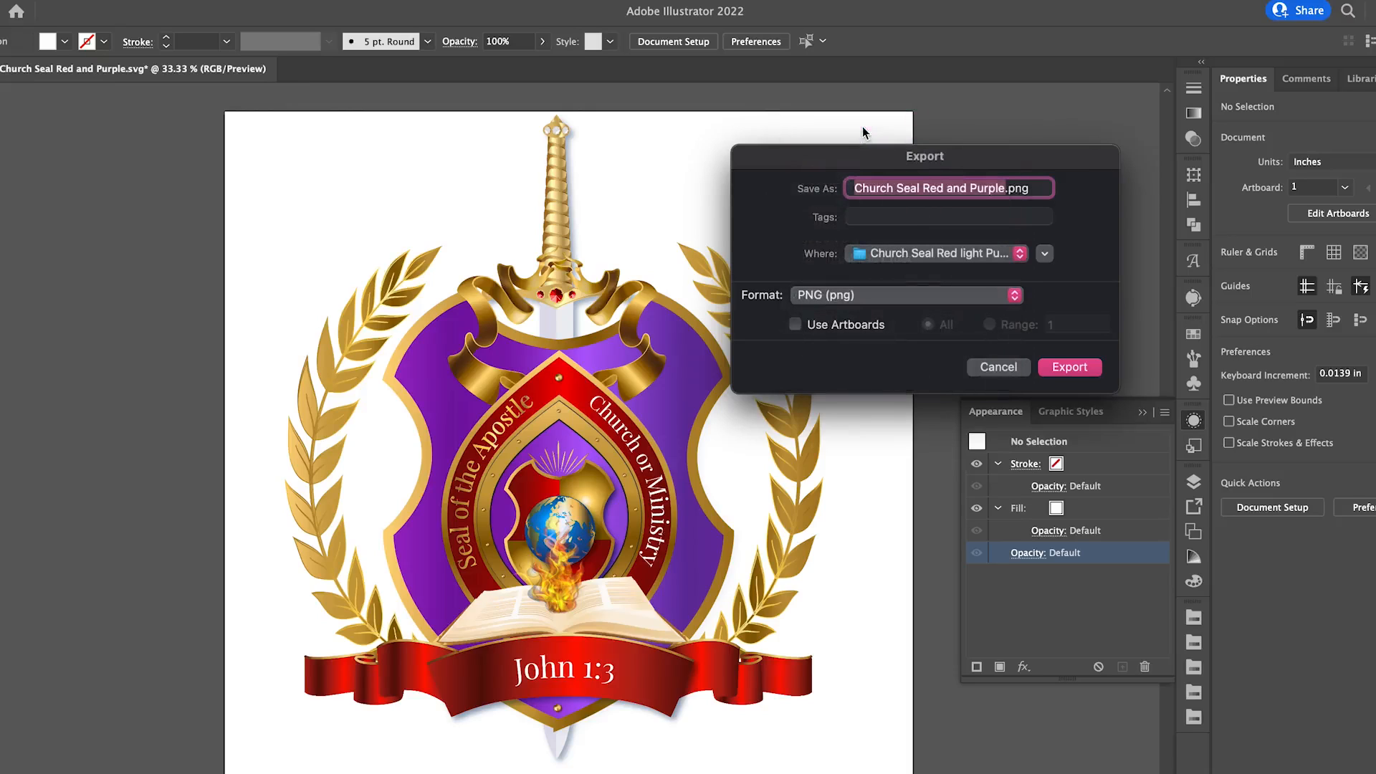
click(1061, 366)
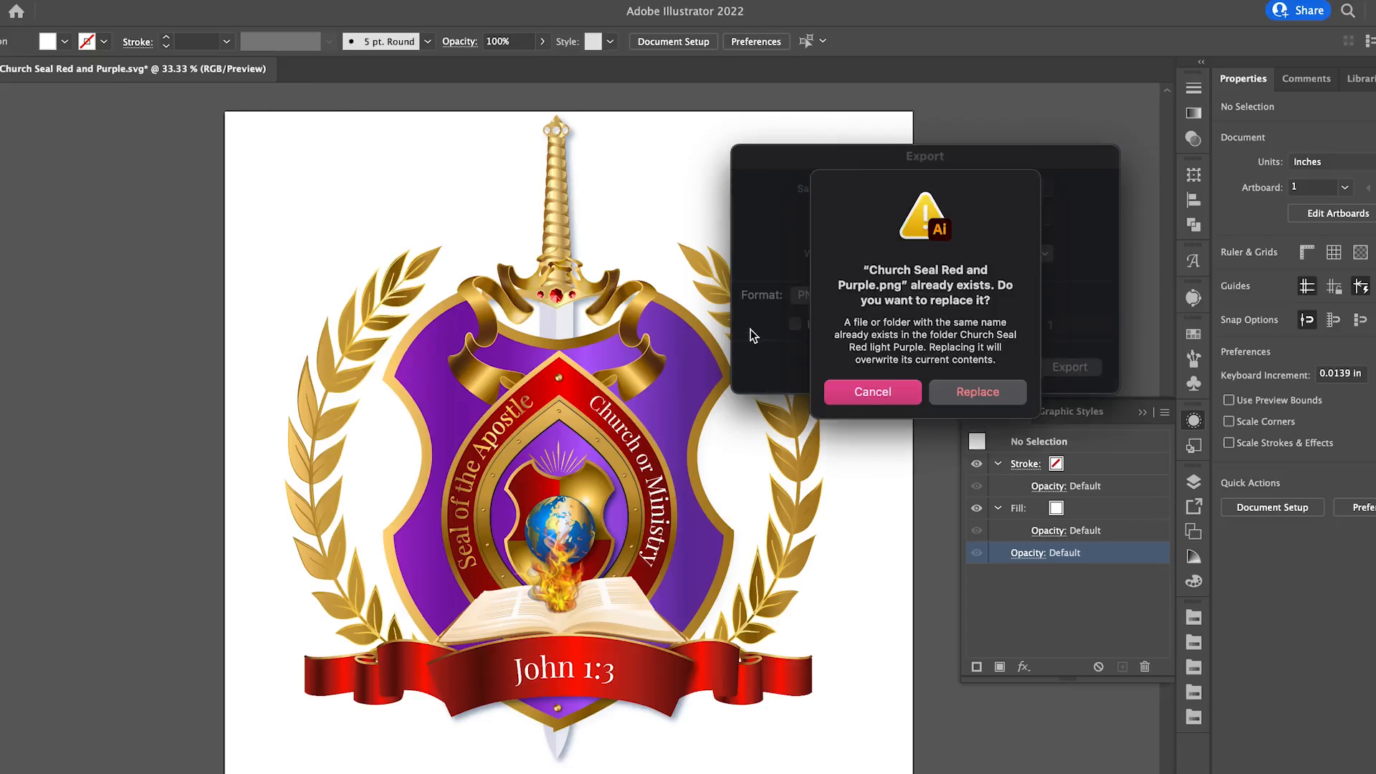
click(867, 394)
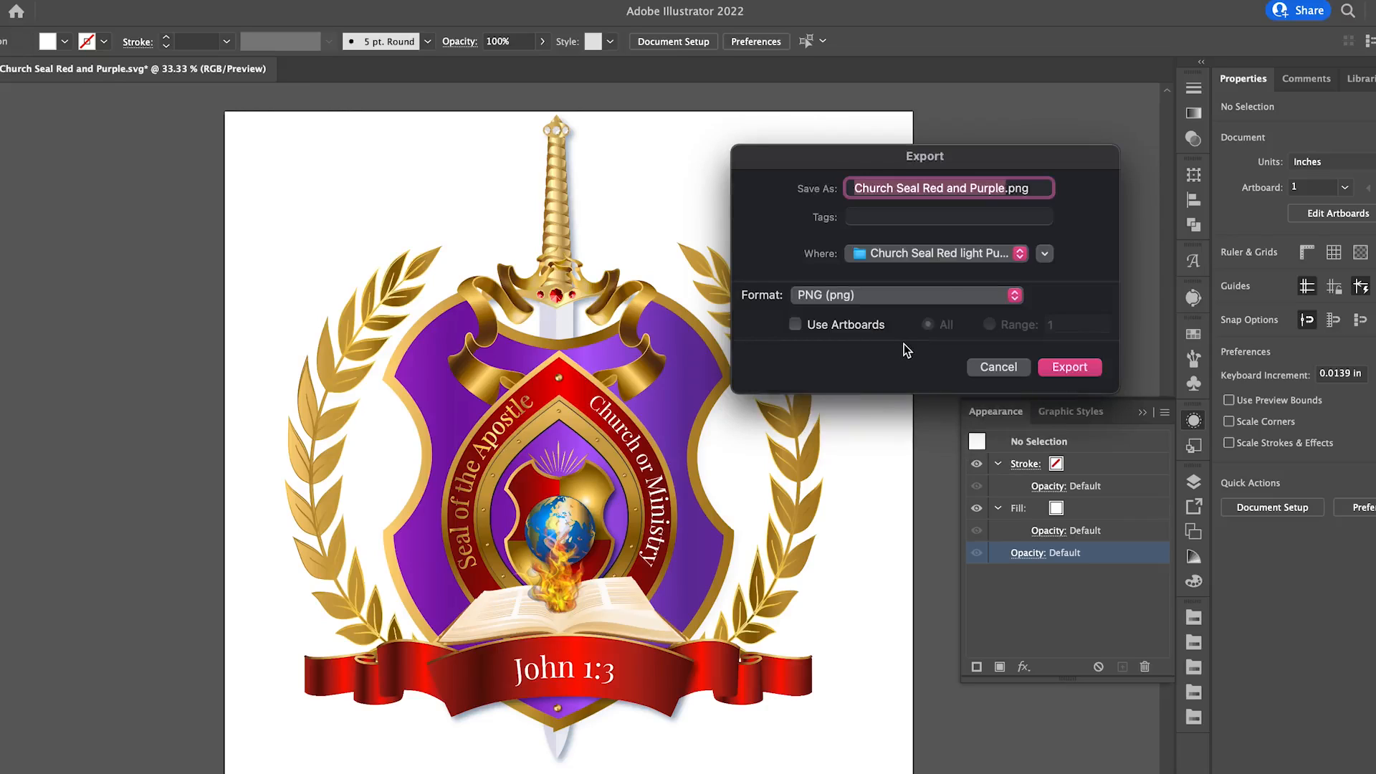
Review the other file formats offered for exporting the seal, keep PNG, and cancel the export.
click(939, 301)
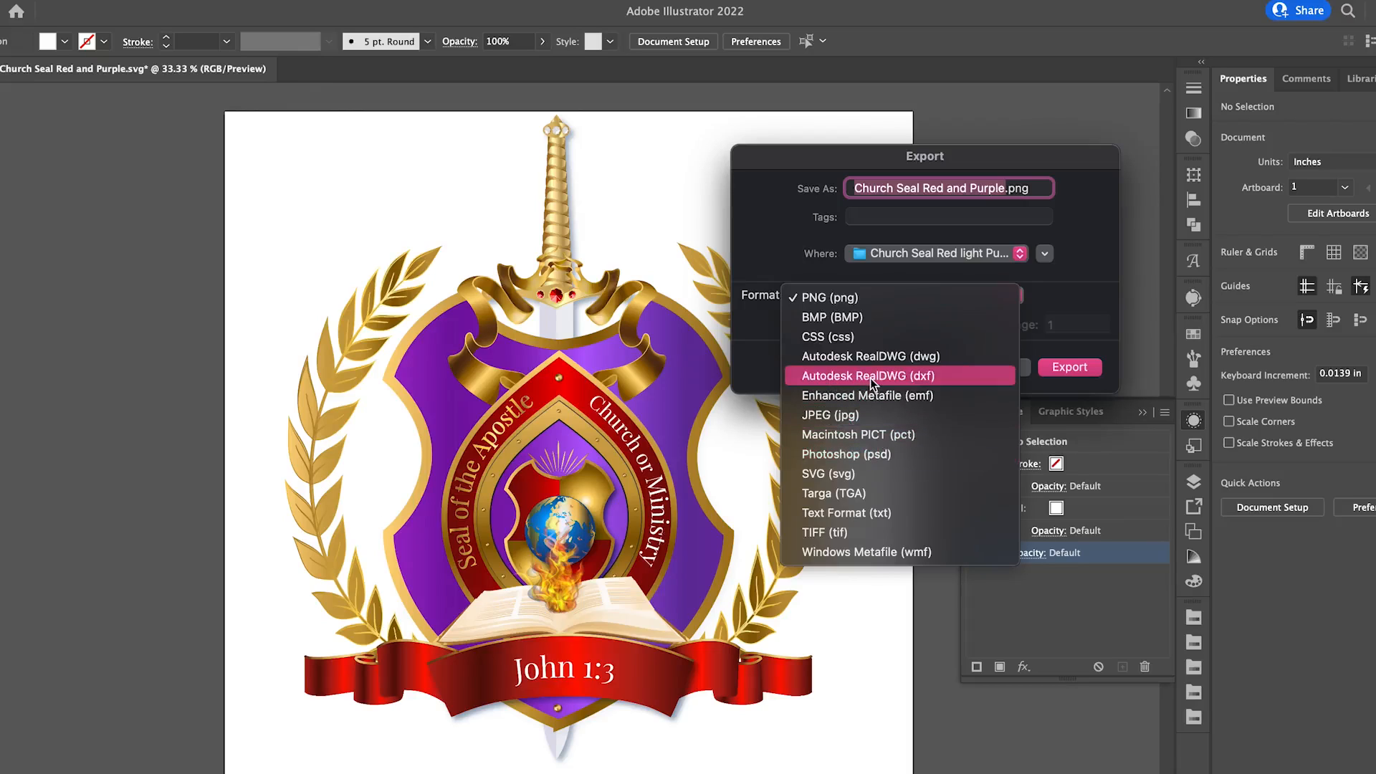
click(1082, 304)
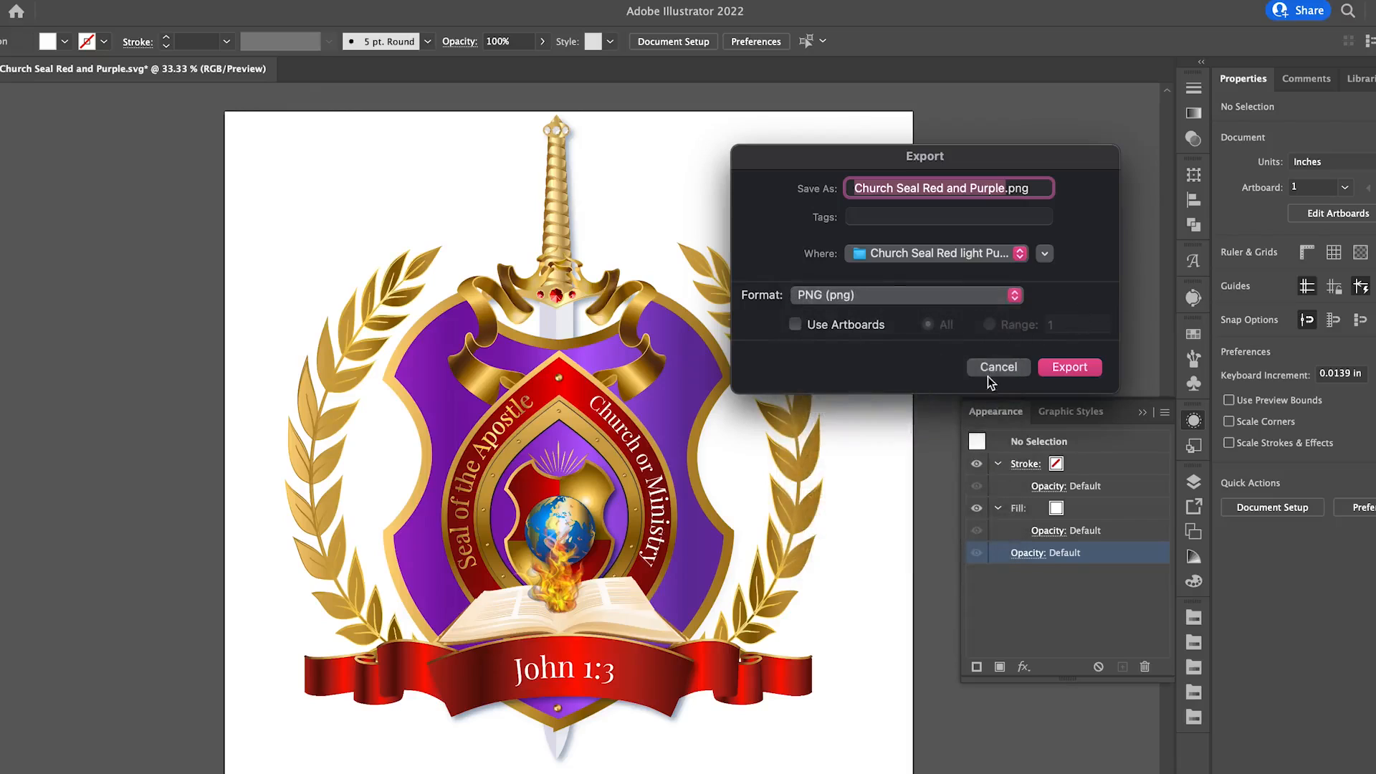
click(997, 367)
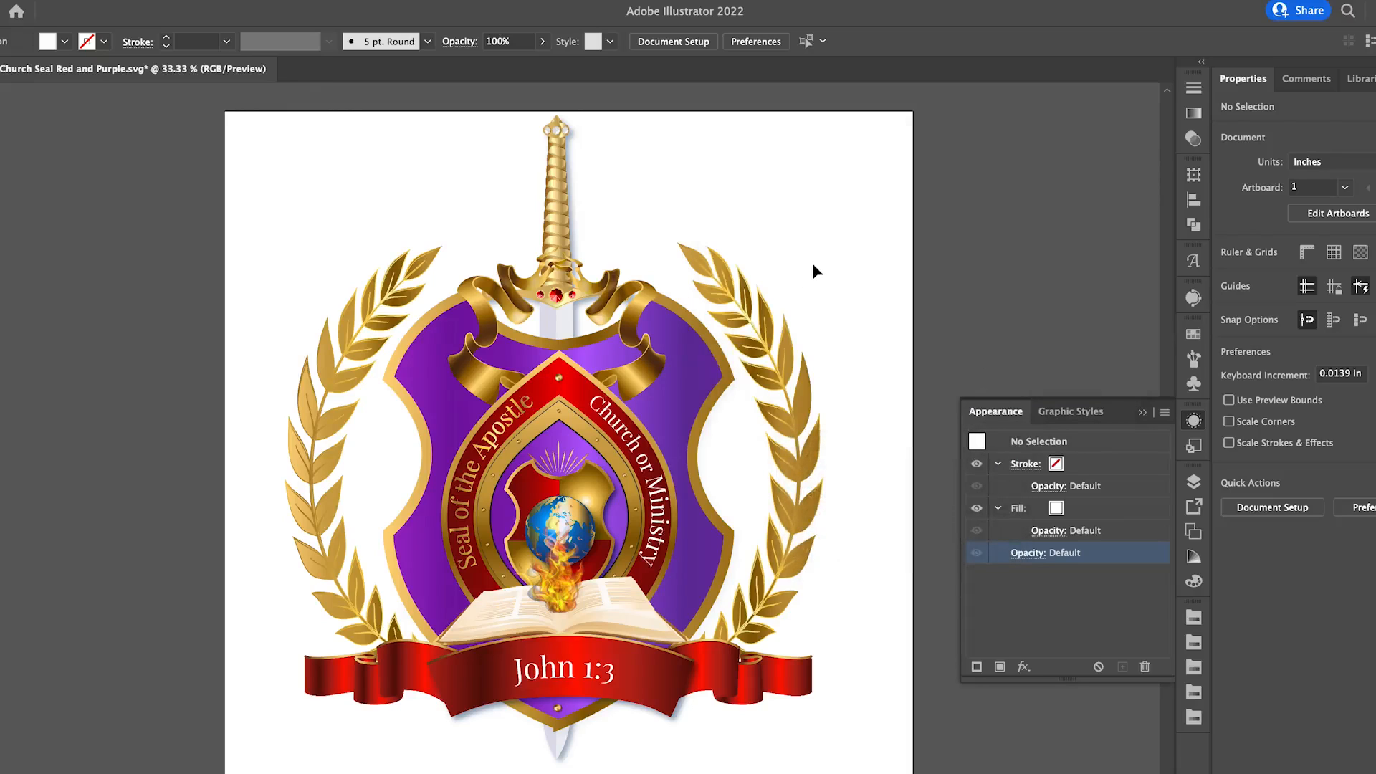